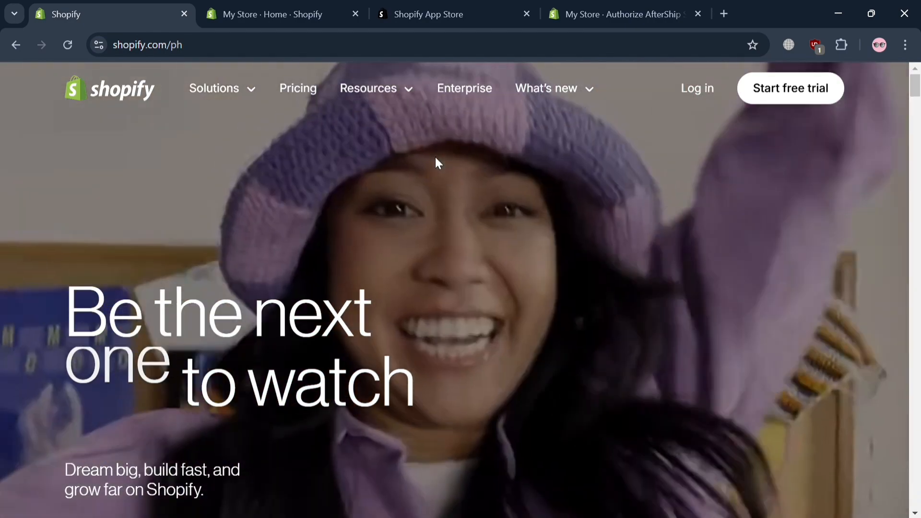
Look through the Shopify home page from the hero section down to the footer links and return to its beginning.
scroll(436, 161, down, 12)
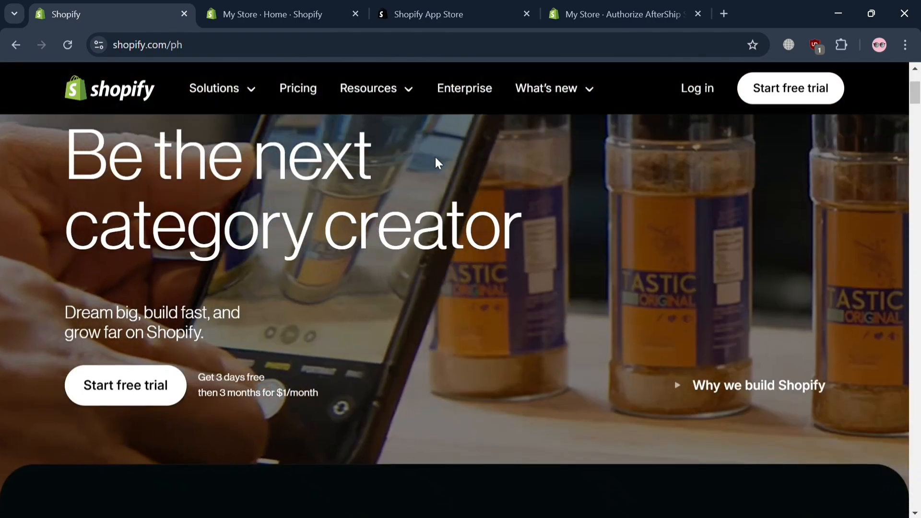
scroll(440, 164, up, 12)
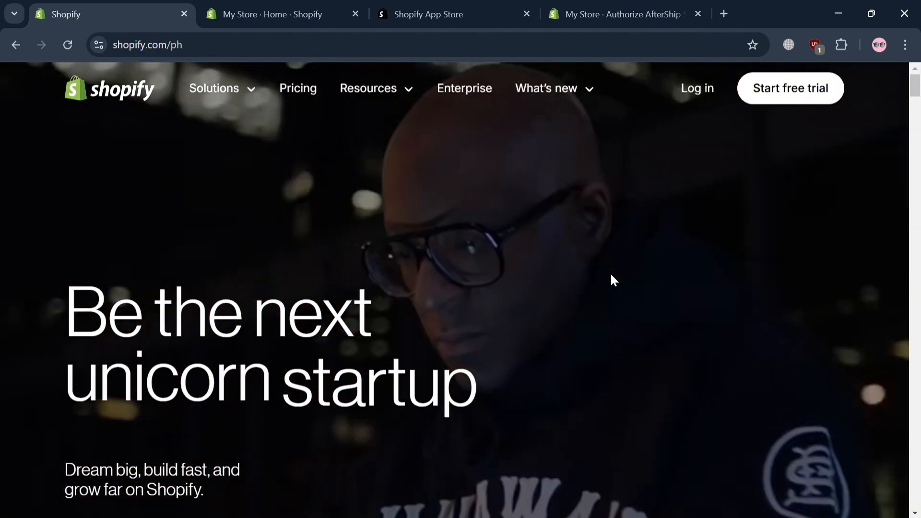
scroll(613, 279, down, 10)
scroll(617, 282, down, 9)
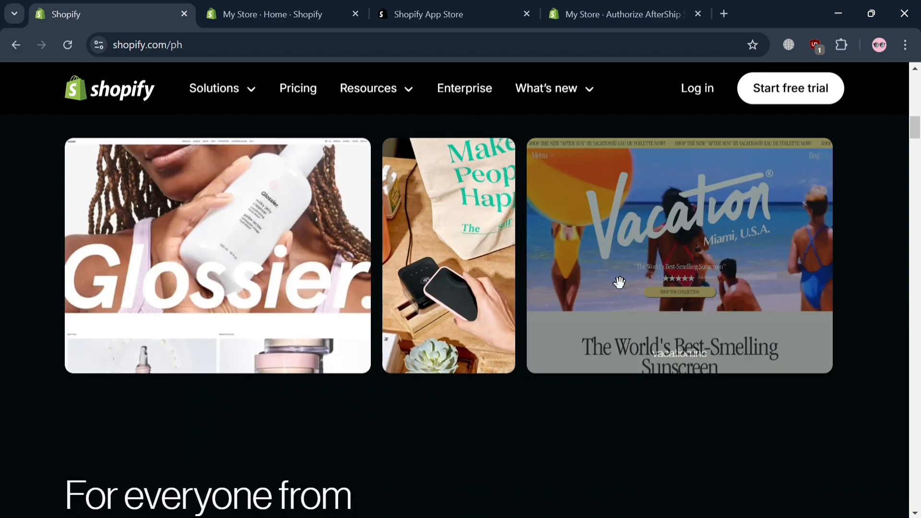
scroll(613, 279, down, 3)
scroll(611, 277, down, 12)
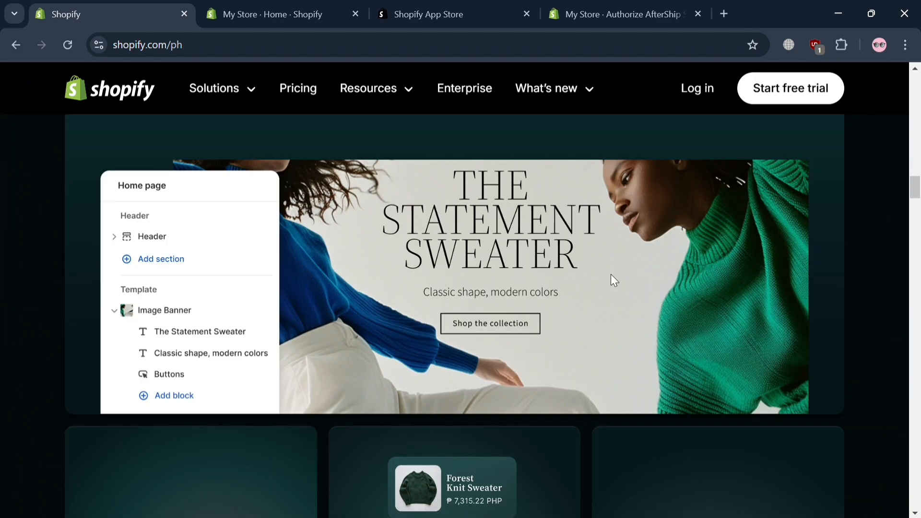
scroll(611, 276, down, 10)
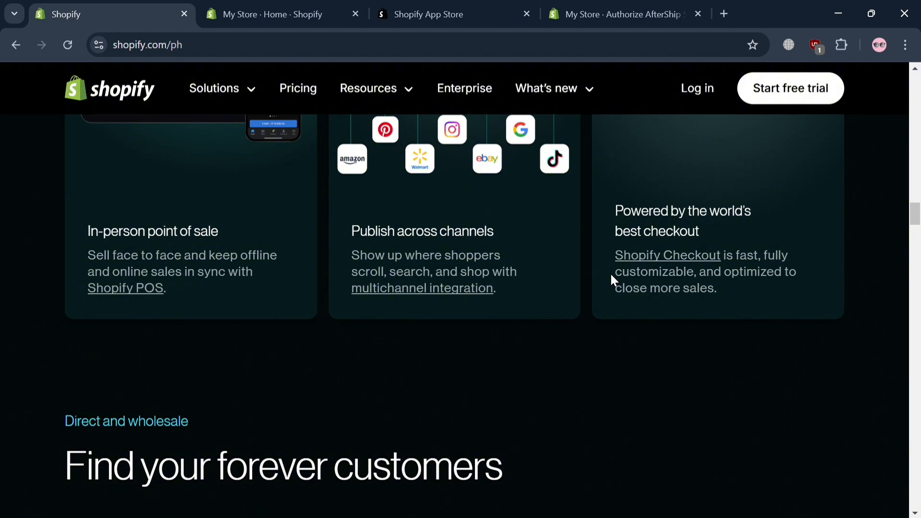
scroll(611, 281, down, 12)
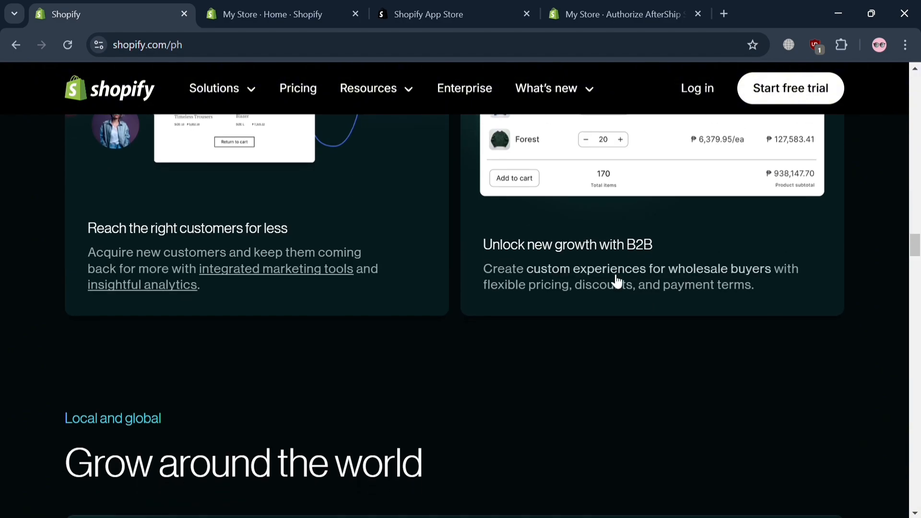
scroll(616, 281, down, 11)
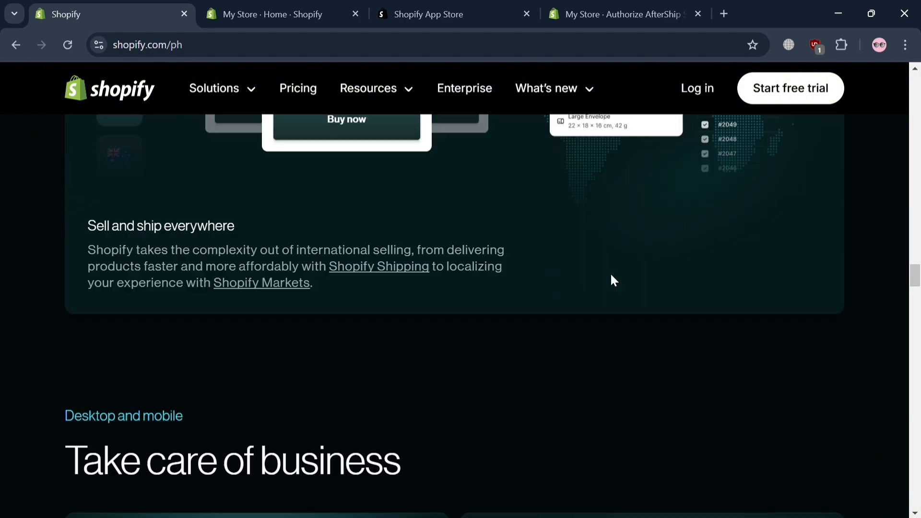
scroll(613, 280, down, 12)
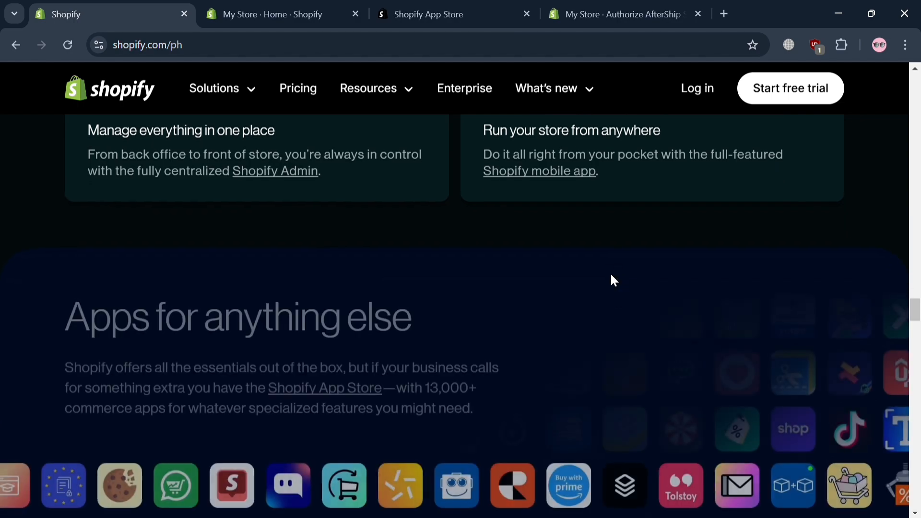
scroll(613, 280, down, 12)
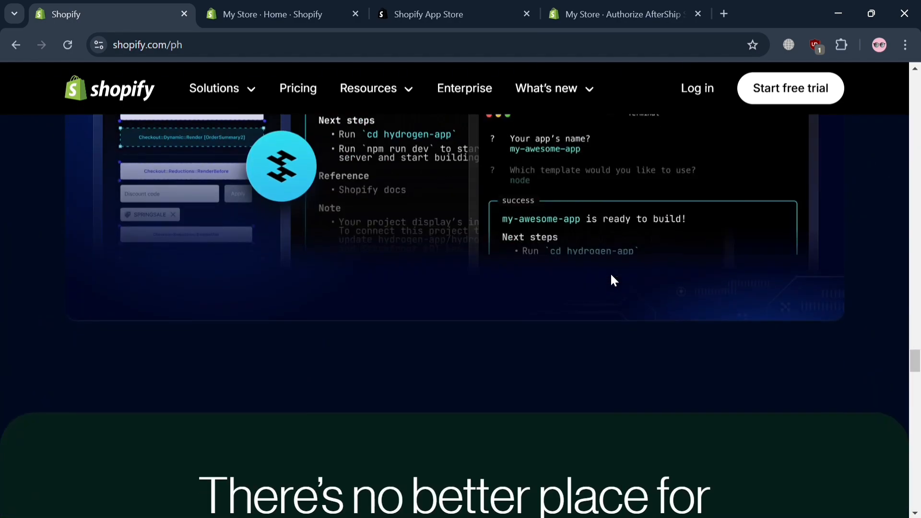
scroll(614, 281, down, 12)
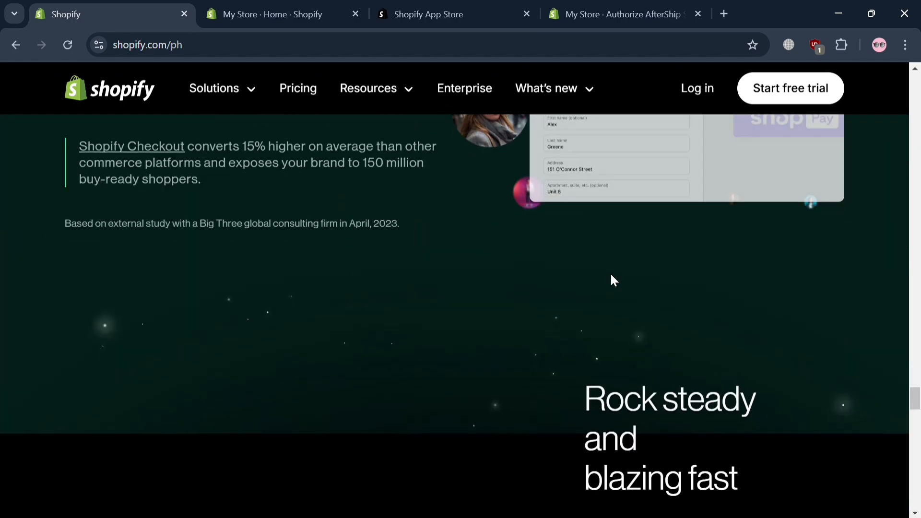
scroll(612, 279, down, 10)
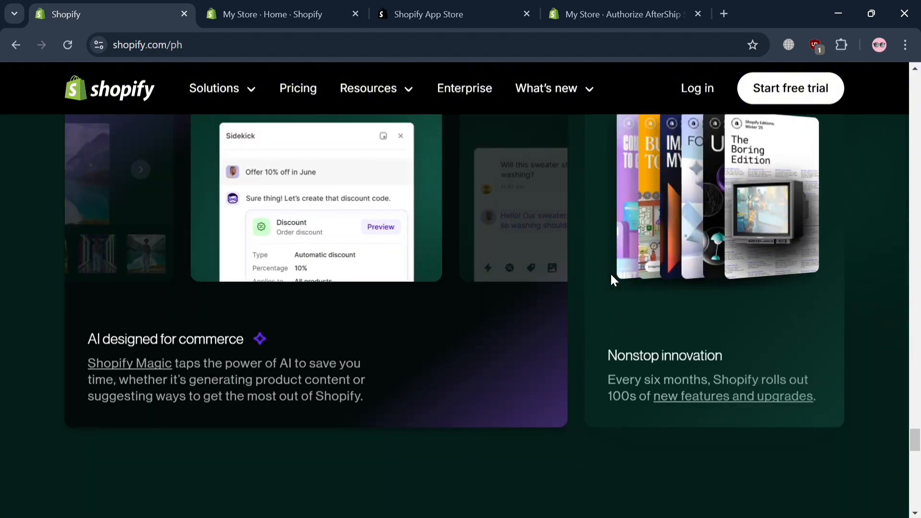
scroll(611, 279, down, 10)
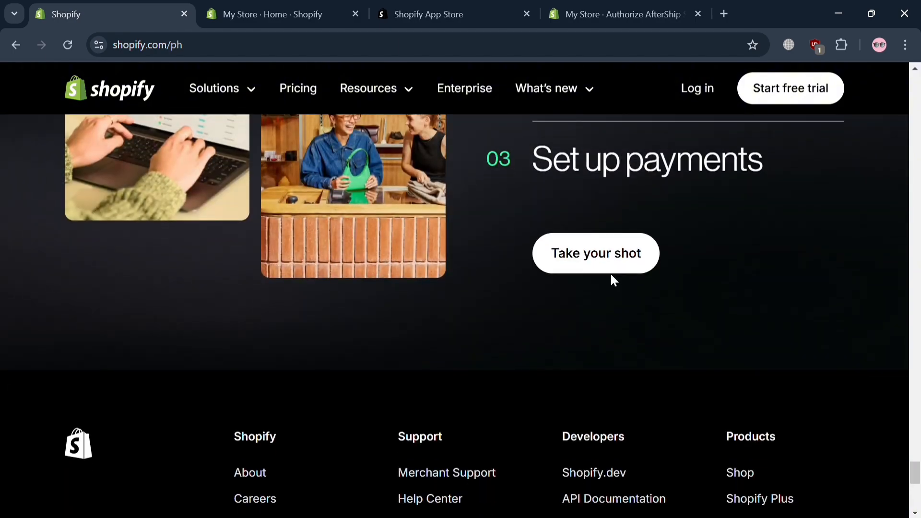
scroll(611, 274, down, 3)
scroll(610, 272, up, 15)
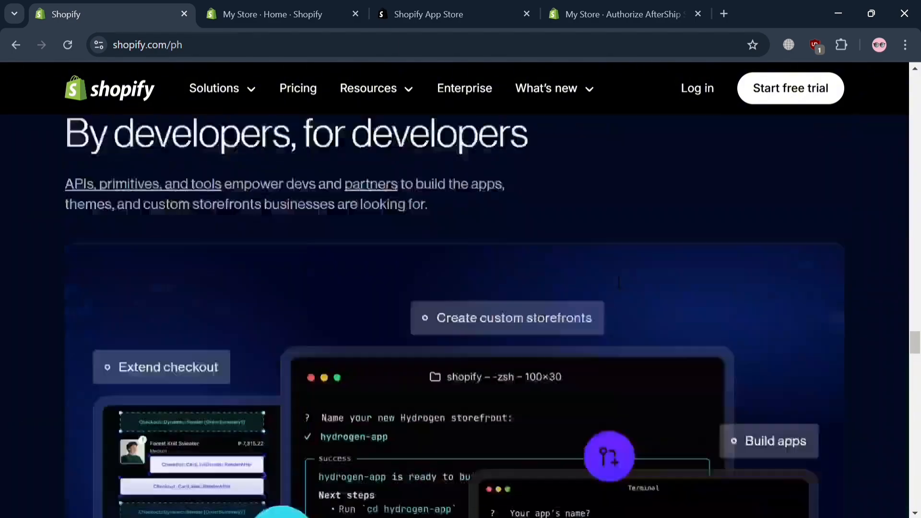
scroll(610, 272, up, 20)
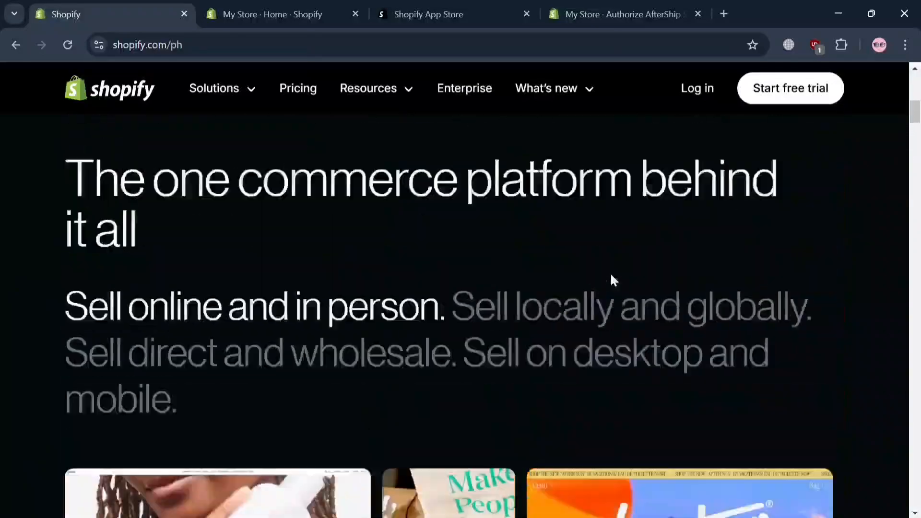
scroll(611, 277, up, 8)
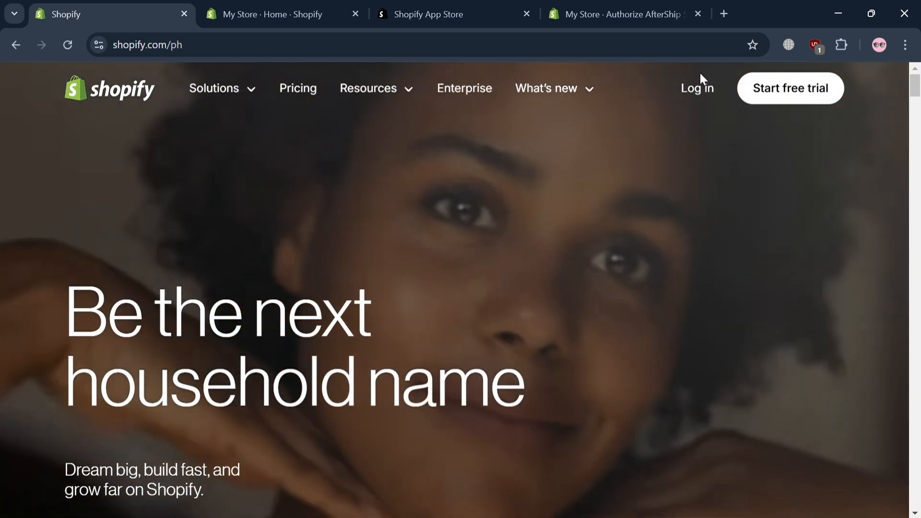
Switch to the store admin and open its product list.
click(260, 7)
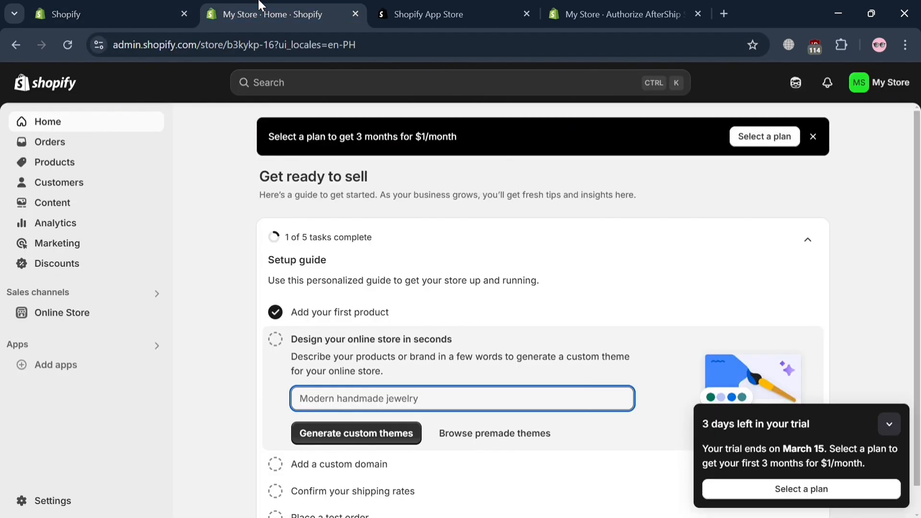
click(219, 199)
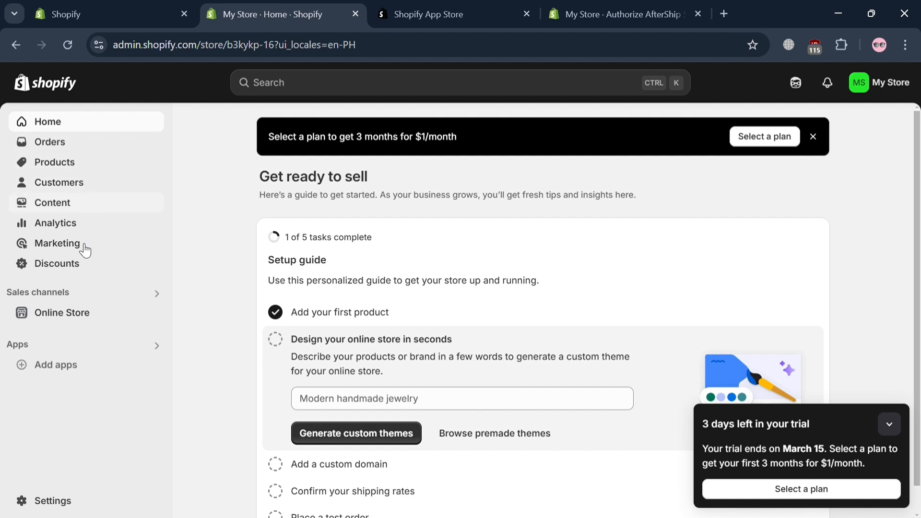
click(89, 165)
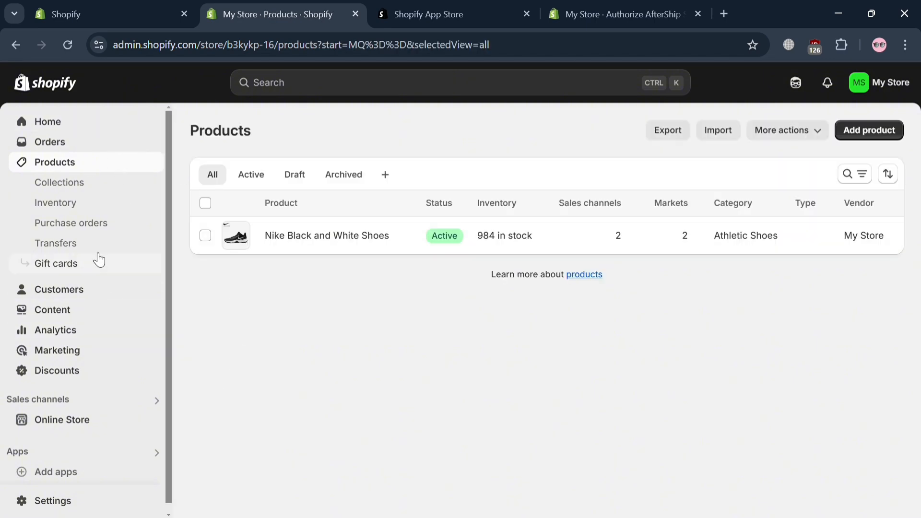
Open the store's Shipping and delivery settings and review all their sections down to custom order fulfillment.
scroll(91, 408, down, 1)
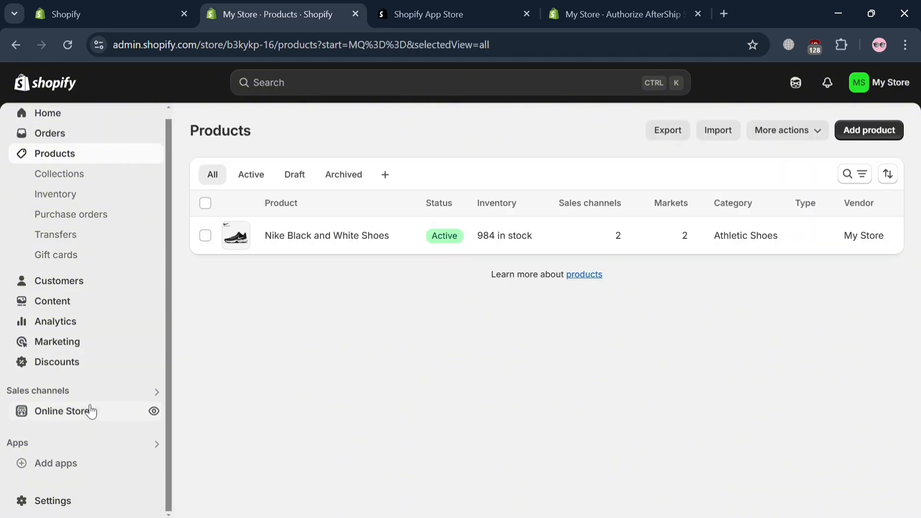
click(85, 499)
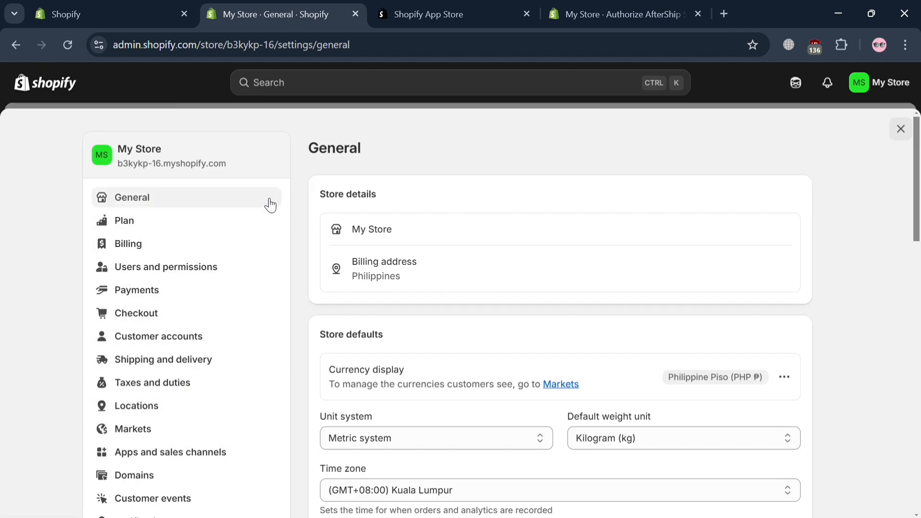
click(203, 365)
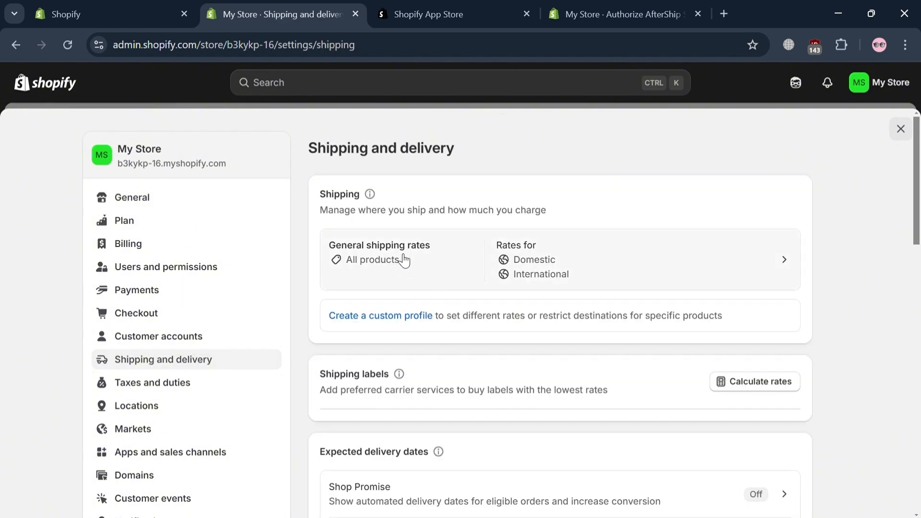
scroll(738, 312, down, 7)
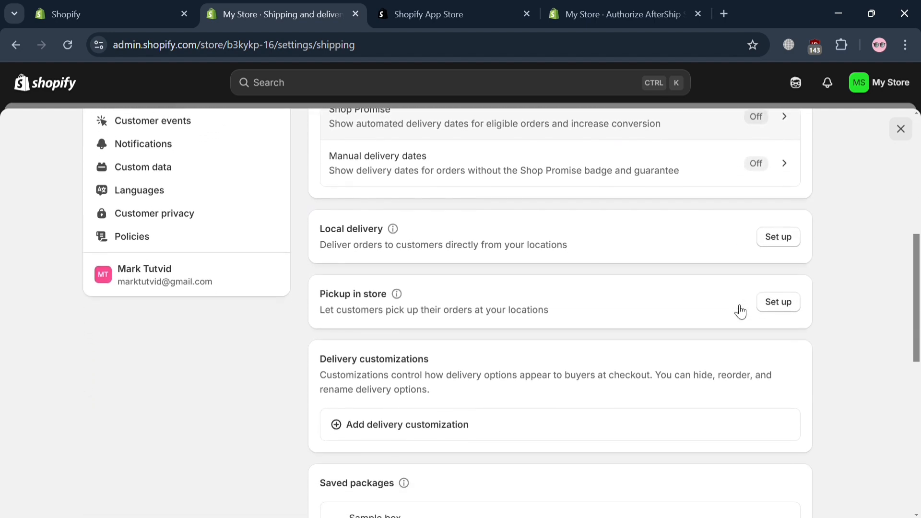
scroll(736, 307, down, 5)
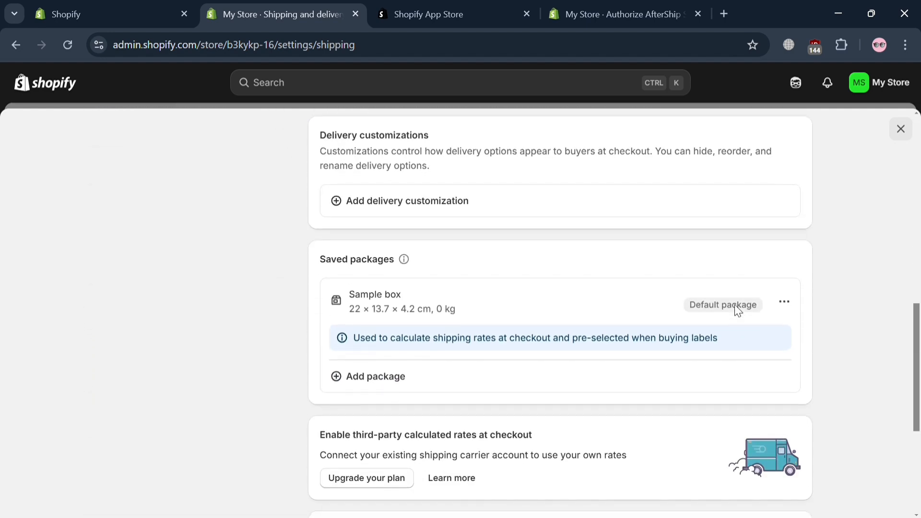
scroll(738, 311, down, 5)
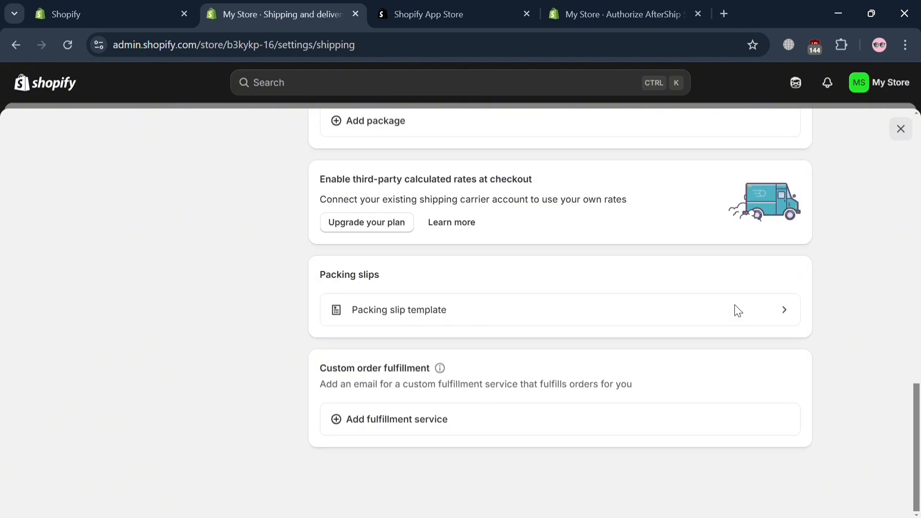
scroll(738, 311, up, 15)
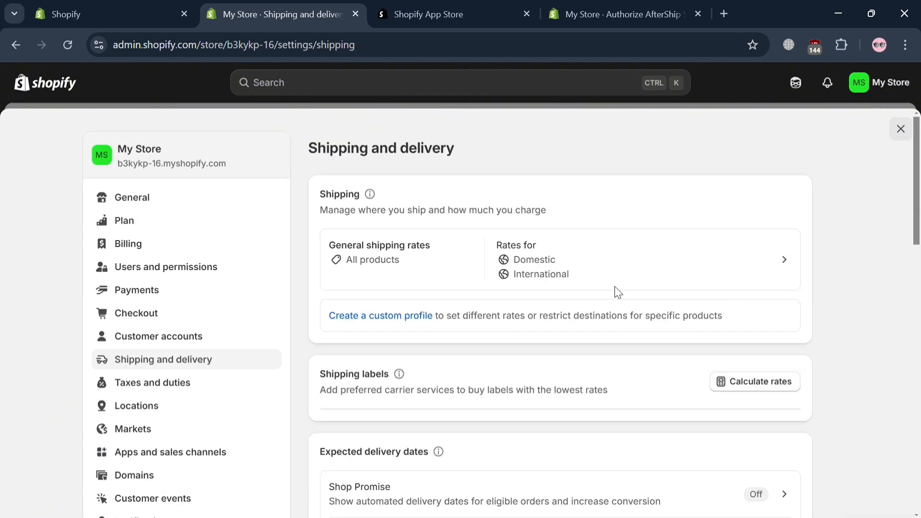
Open the general shipping rates profile and examine its fulfillment location and its domestic and international shipping zones.
click(431, 275)
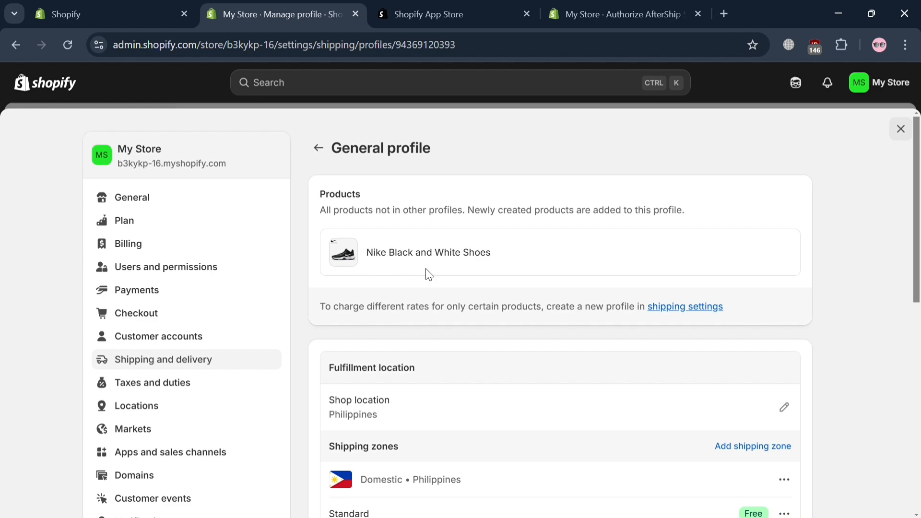
scroll(558, 343, down, 4)
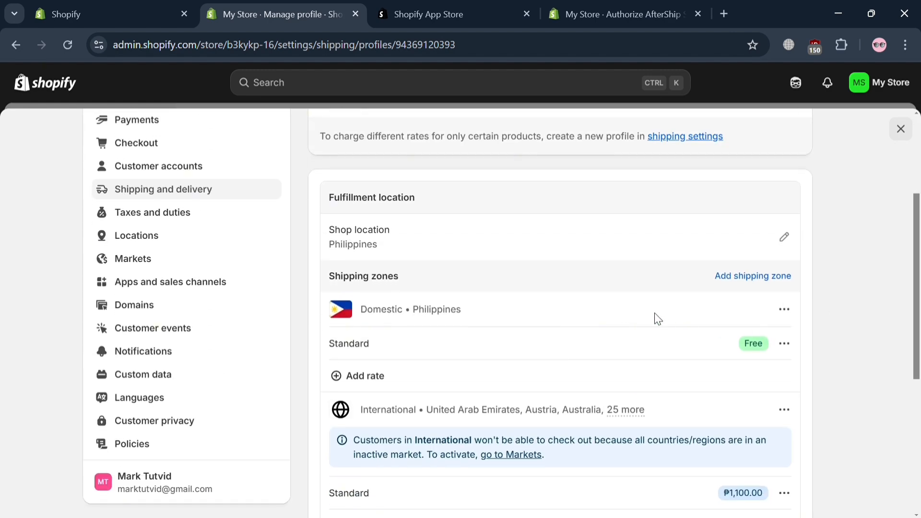
scroll(482, 362, down, 3)
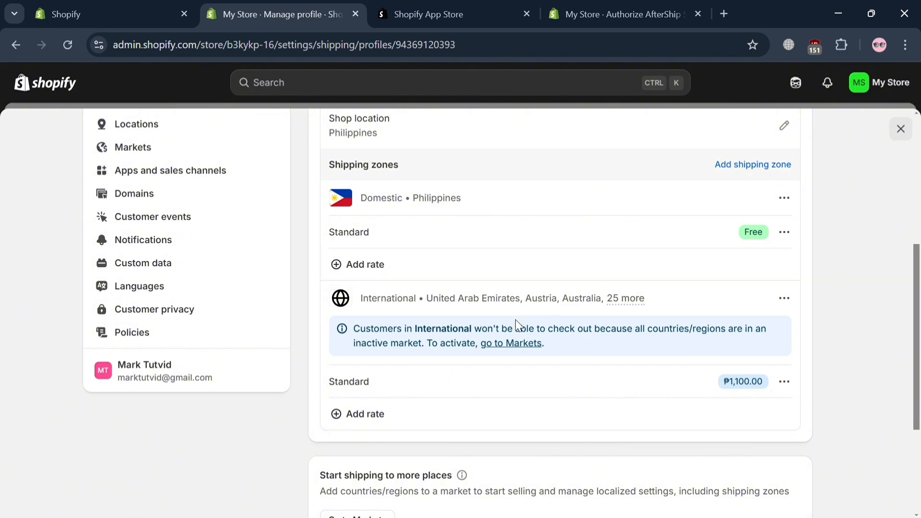
scroll(420, 379, up, 3)
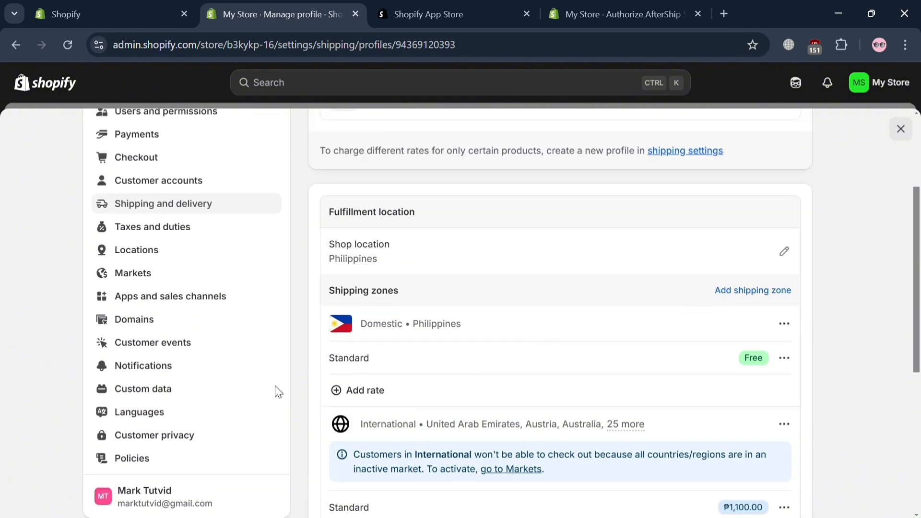
Try to add a rate to the Domestic zone with the rate type "Use carrier or app to calculate rates".
click(382, 390)
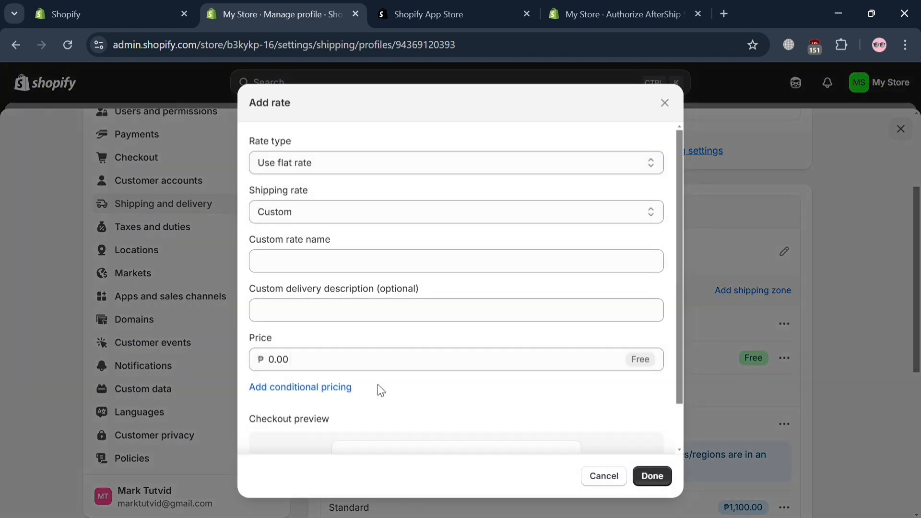
click(352, 169)
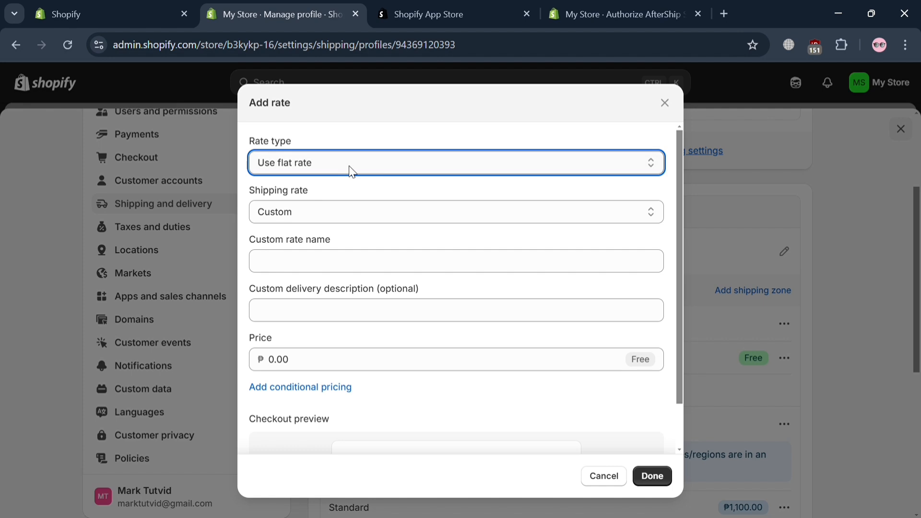
click(331, 211)
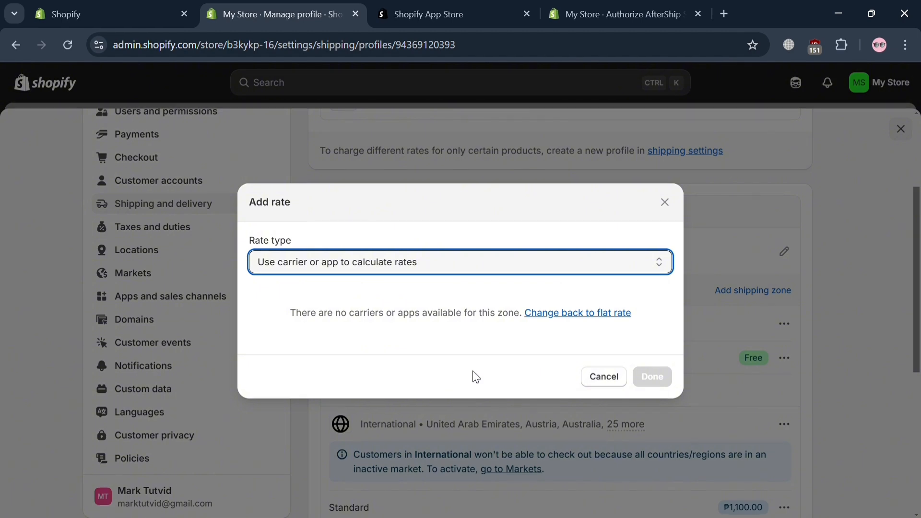
click(616, 386)
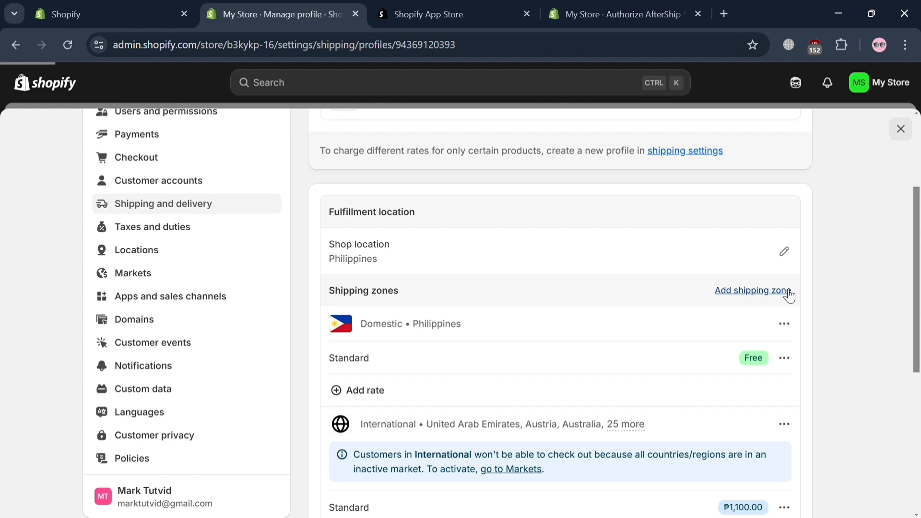
Start a new shipping zone in the general profile and follow its option for adding more countries/regions in Markets.
click(789, 291)
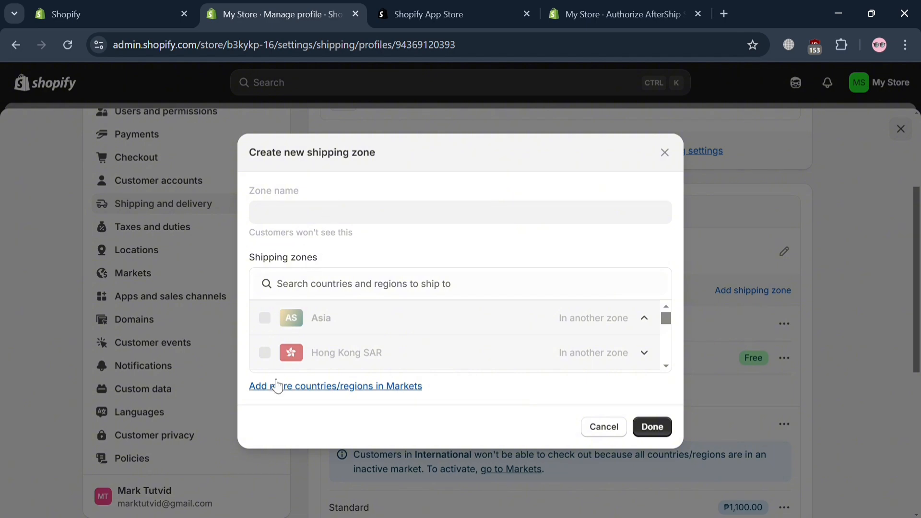
click(309, 387)
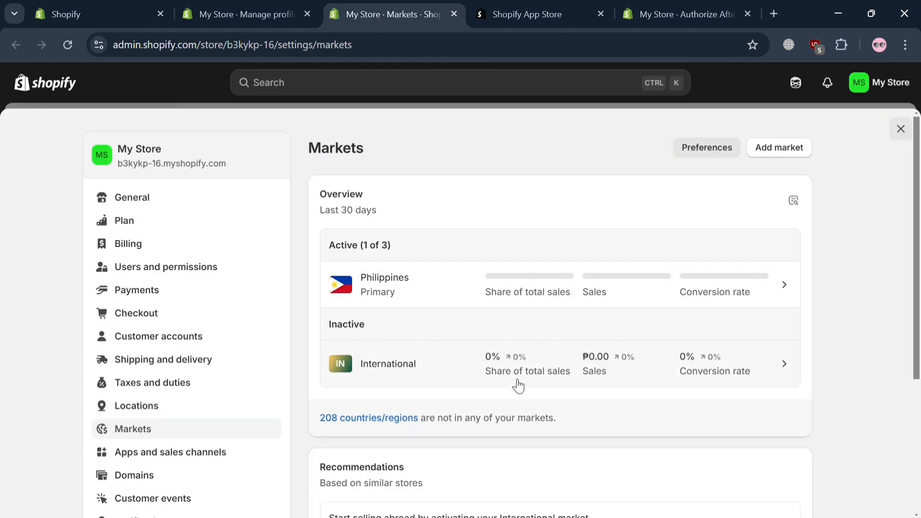
Review the Markets overview with its active and inactive markets, and close it to return to the new shipping zone.
scroll(518, 385, down, 4)
scroll(518, 385, up, 4)
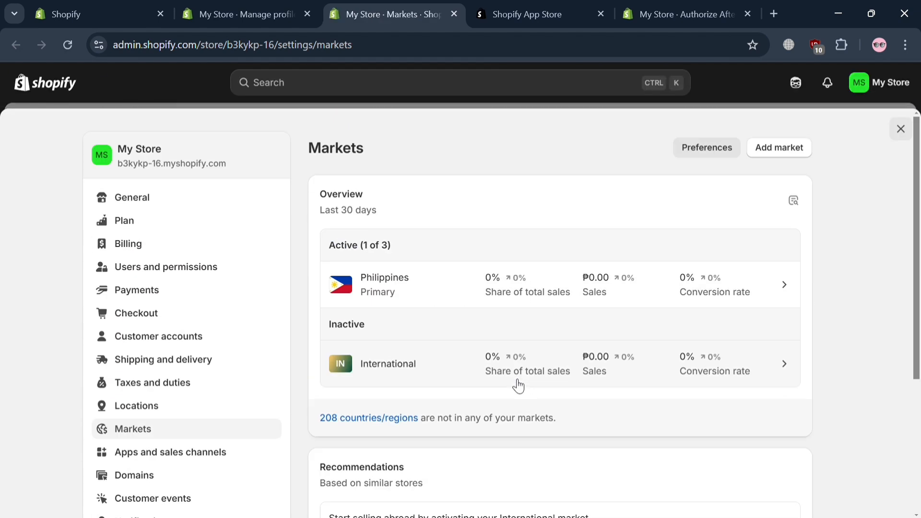
click(454, 13)
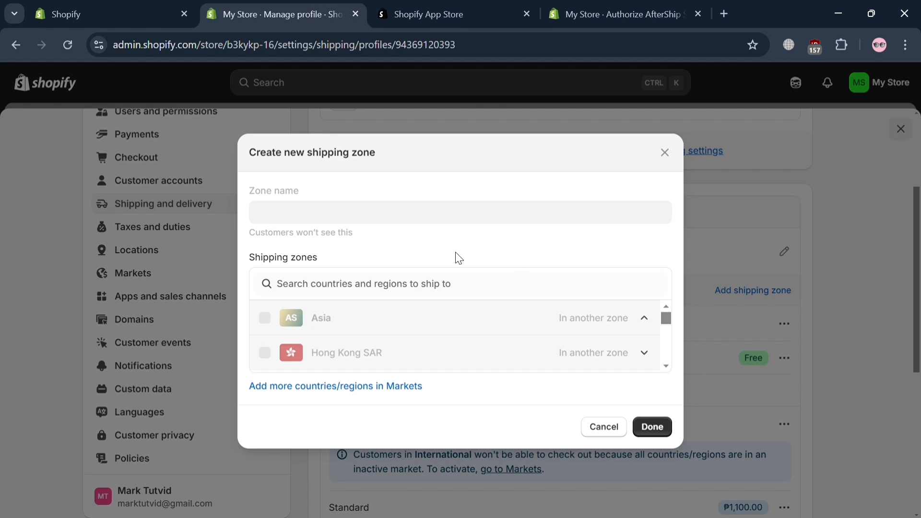
Search the new shipping zone's countries for "US", examine the states under United States, and cancel the zone creation.
click(536, 302)
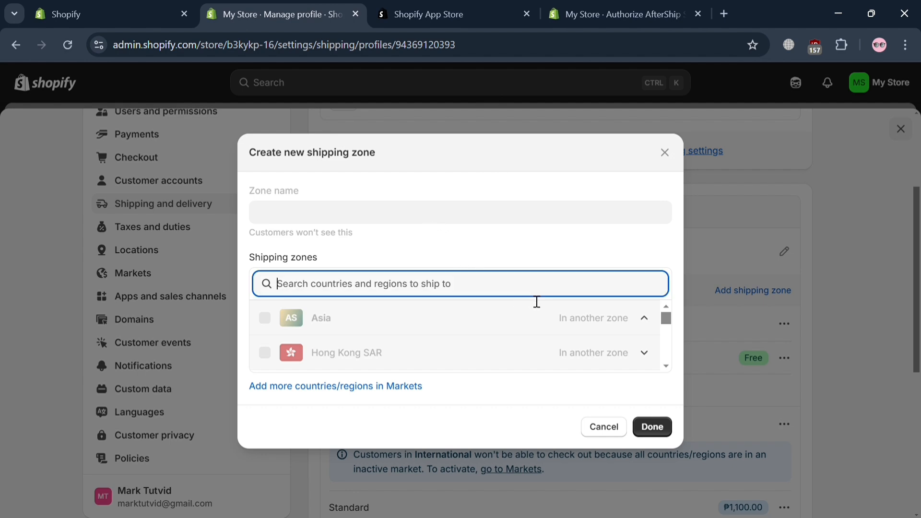
text(h)
key(BackSpace)
key(BackSpace)
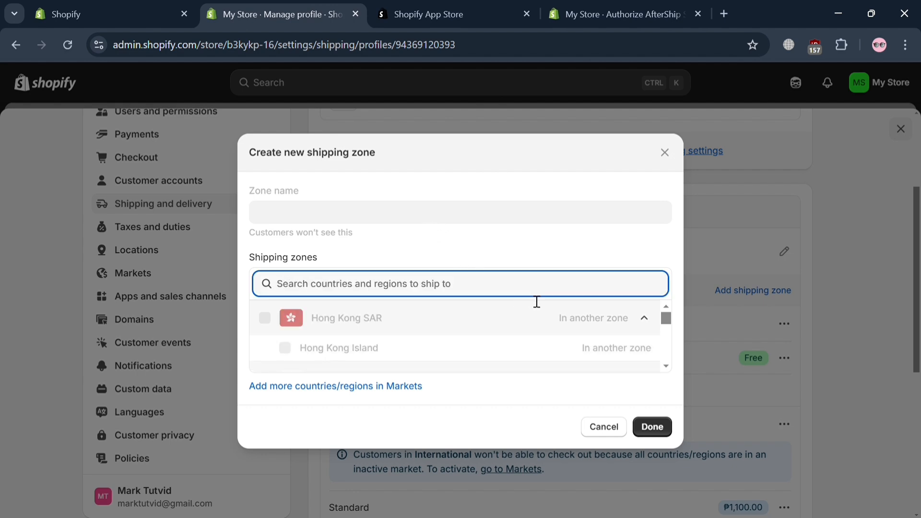
text(US)
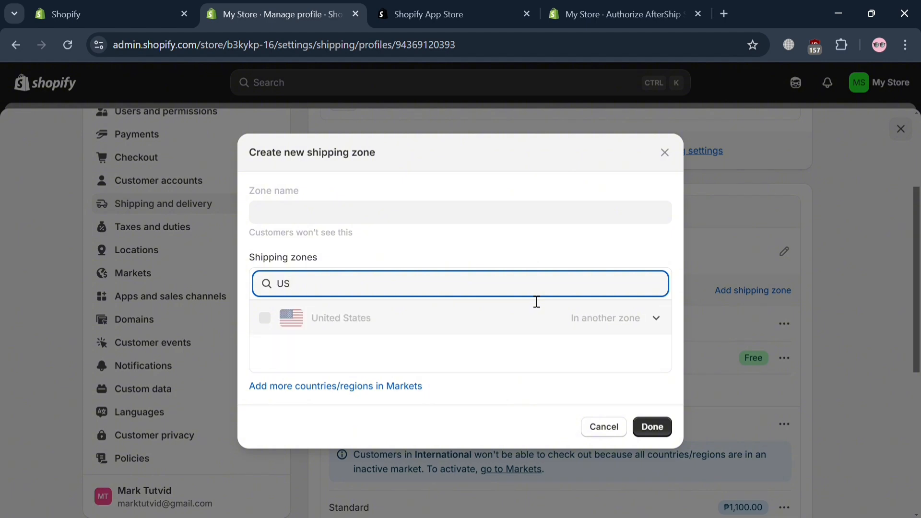
click(468, 332)
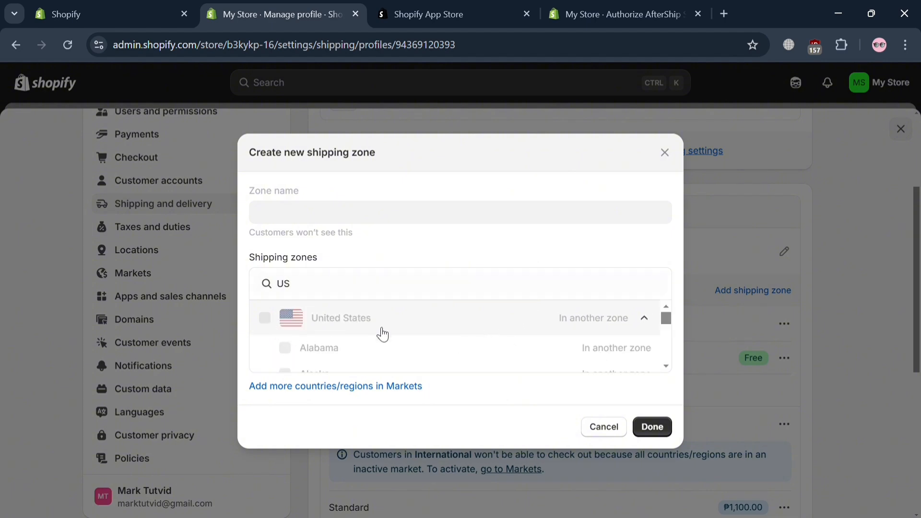
scroll(465, 360, down, 8)
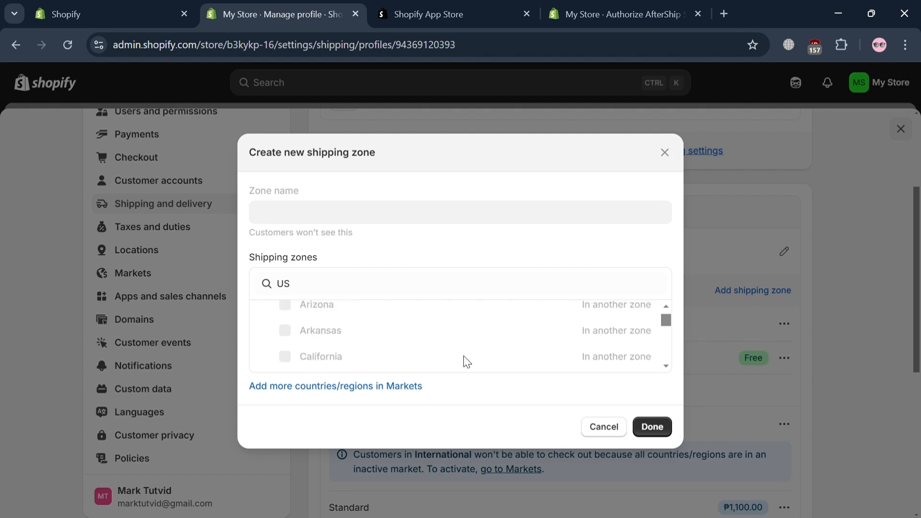
click(620, 433)
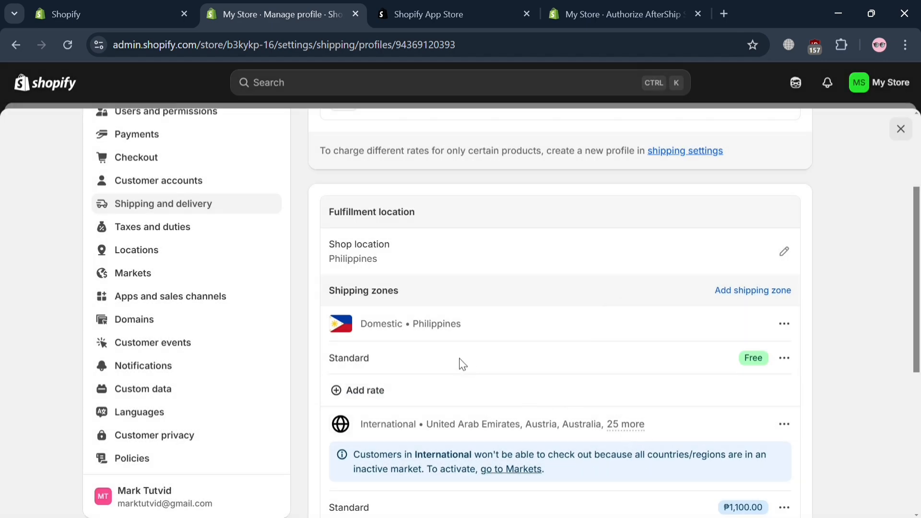
Delete the Standard rate from the International shipping zone.
scroll(460, 363, down, 3)
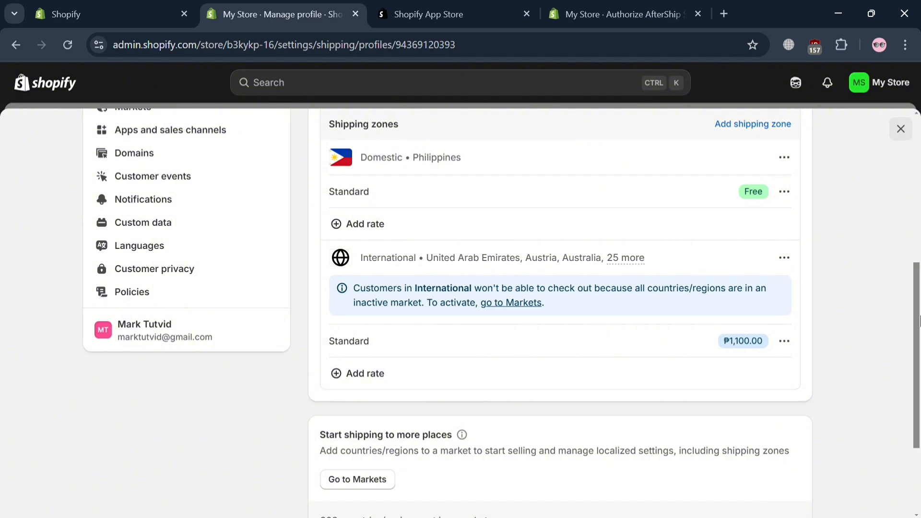
click(793, 342)
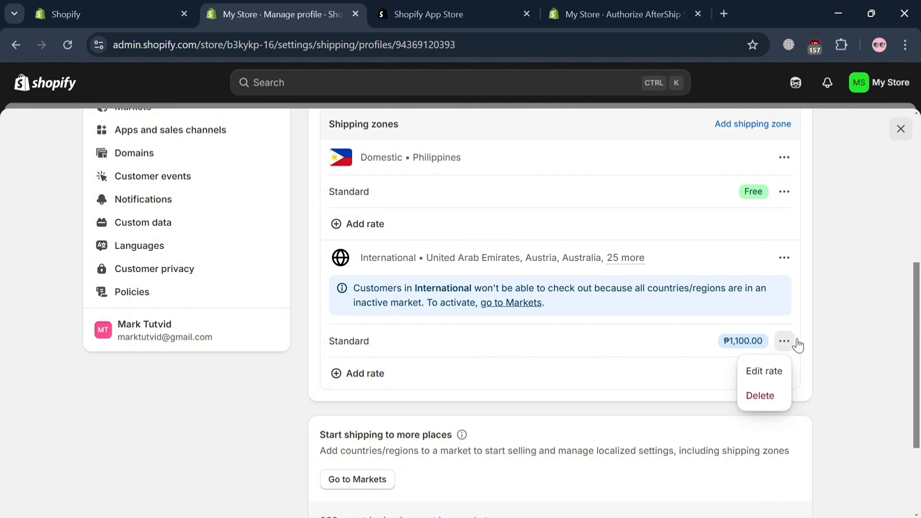
click(762, 395)
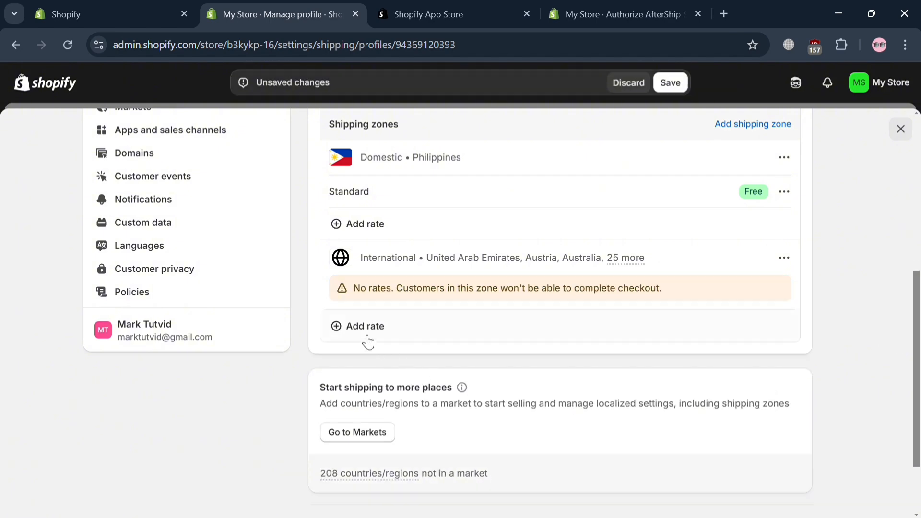
Start a custom flat rate for the International zone named "Standard" with a price of ₱1,000.00 and no delivery description.
click(360, 327)
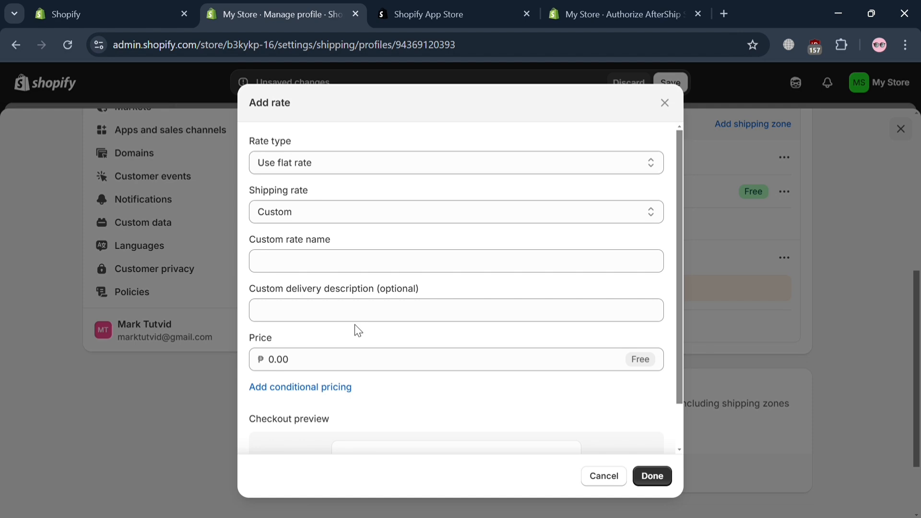
click(353, 220)
click(358, 266)
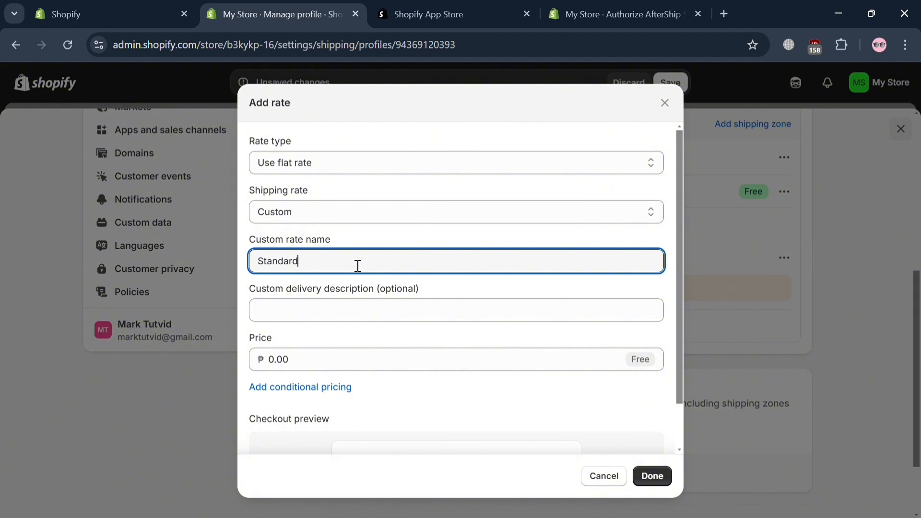
click(386, 314)
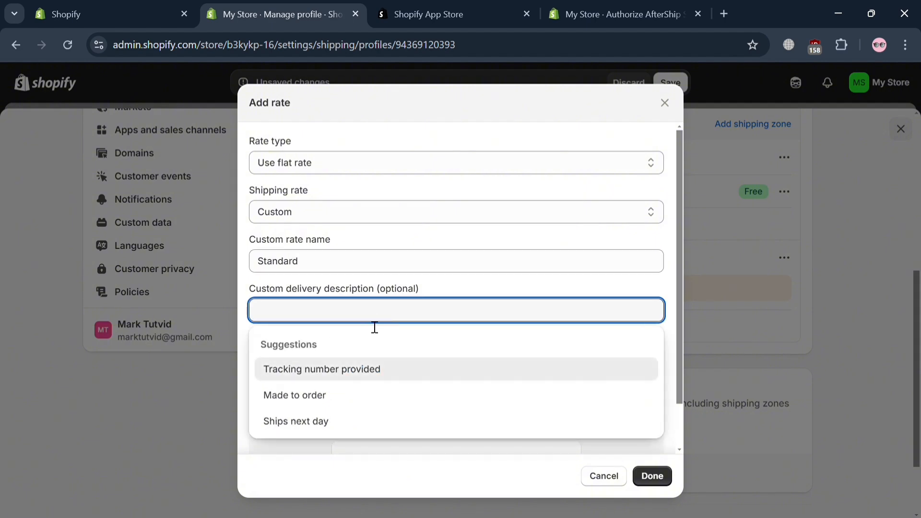
click(246, 357)
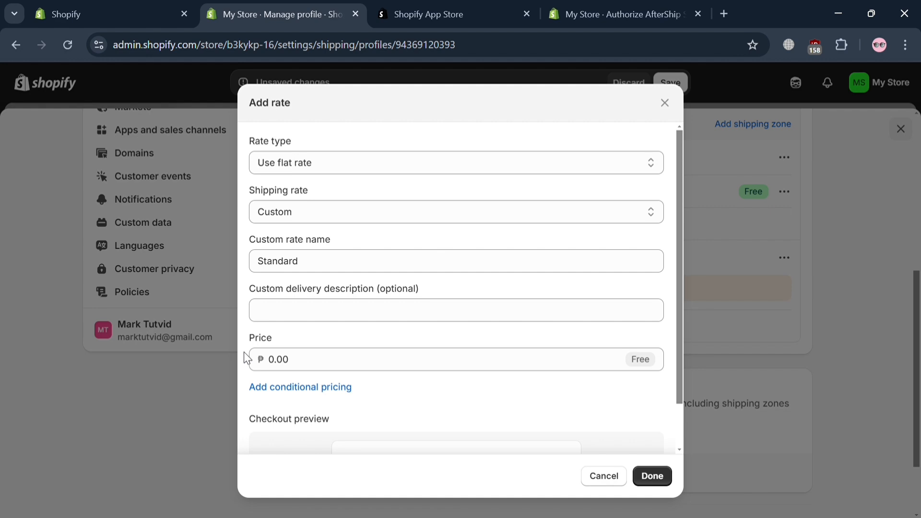
click(357, 368)
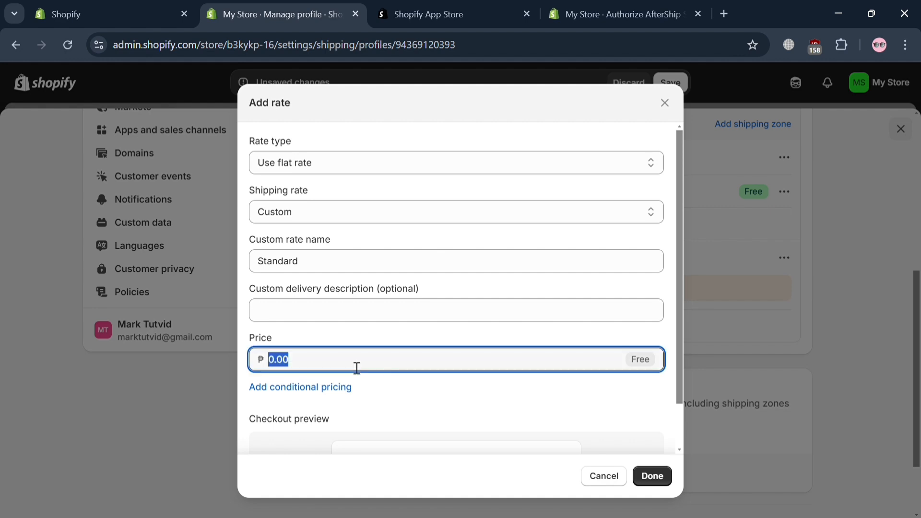
text(1000)
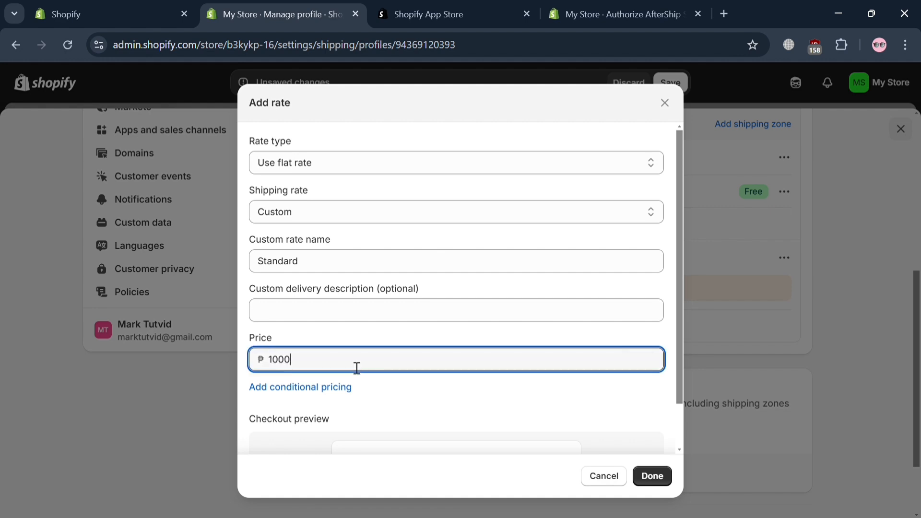
click(368, 424)
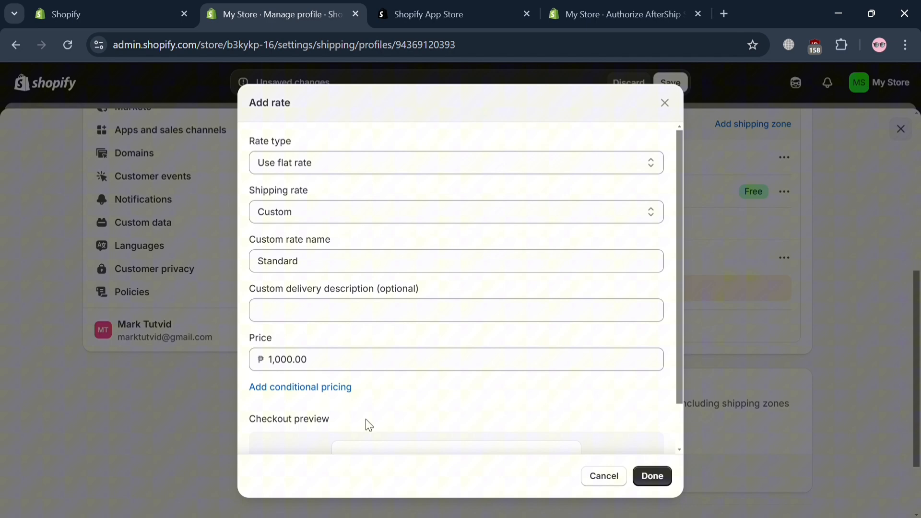
Enable conditional pricing based on item weight without entering weight limits, and finish adding the International rate.
click(331, 393)
scroll(330, 392, down, 2)
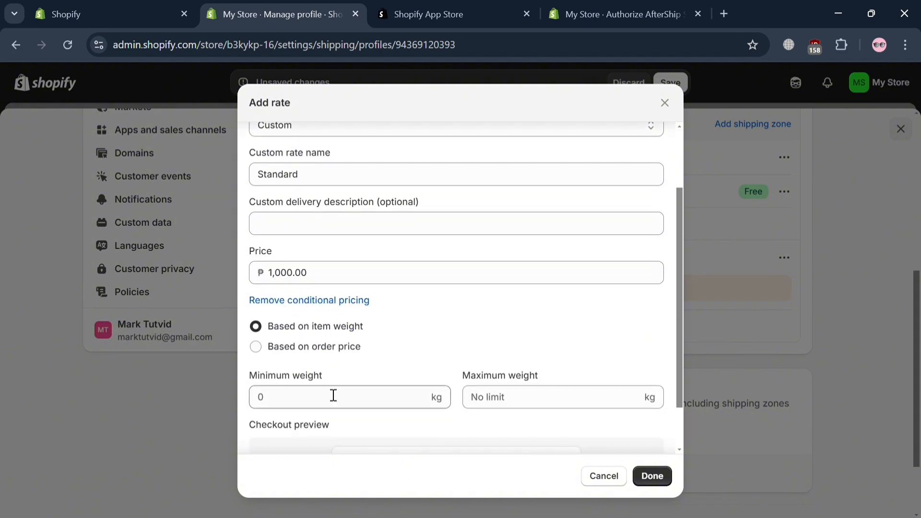
scroll(469, 360, down, 2)
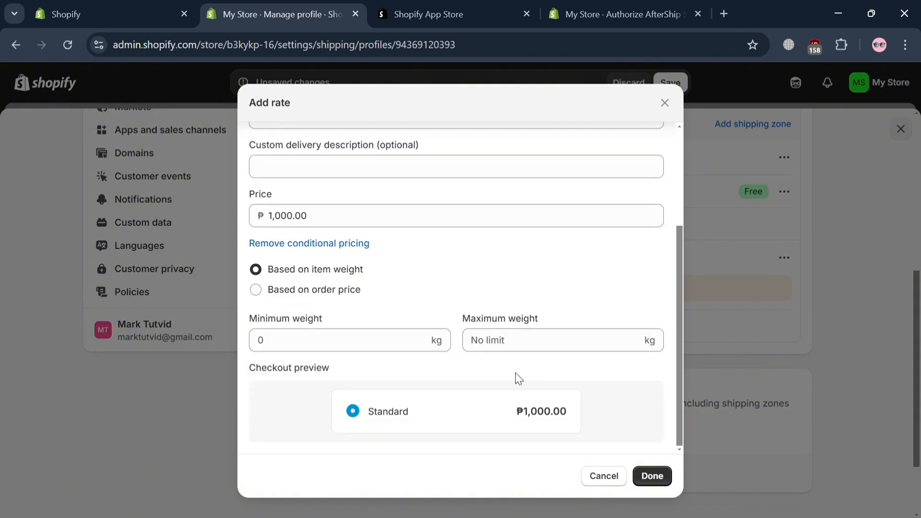
click(653, 477)
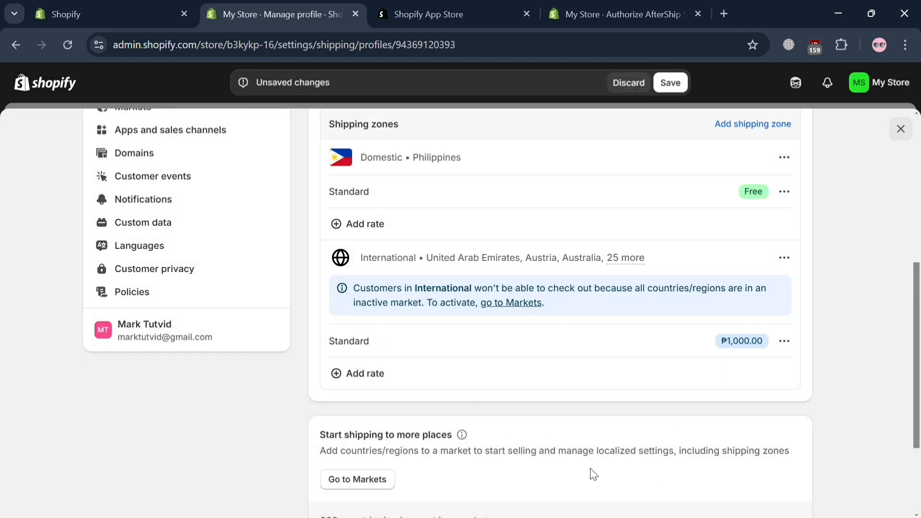
Try the rate type "Use carrier or app to calculate rates" for a new Domestic rate, change back to flat rate, and close without adding it.
scroll(593, 473, down, 3)
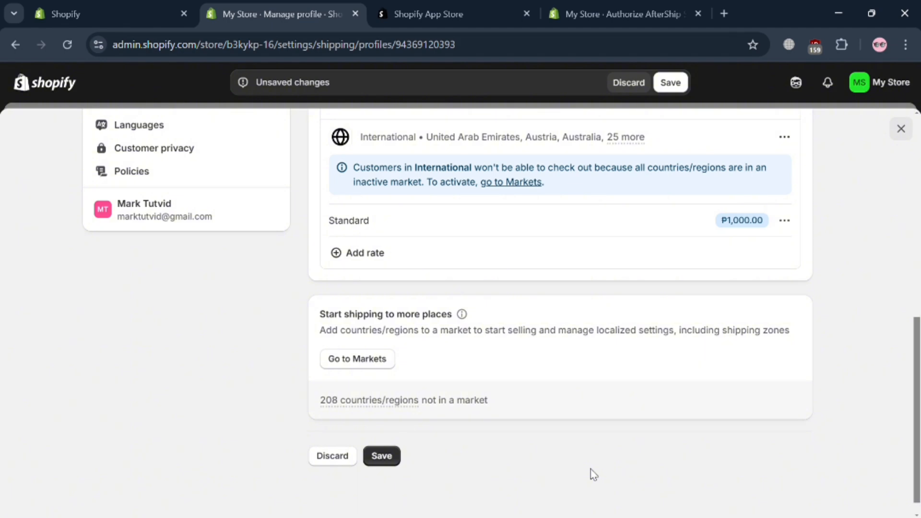
scroll(591, 473, down, 1)
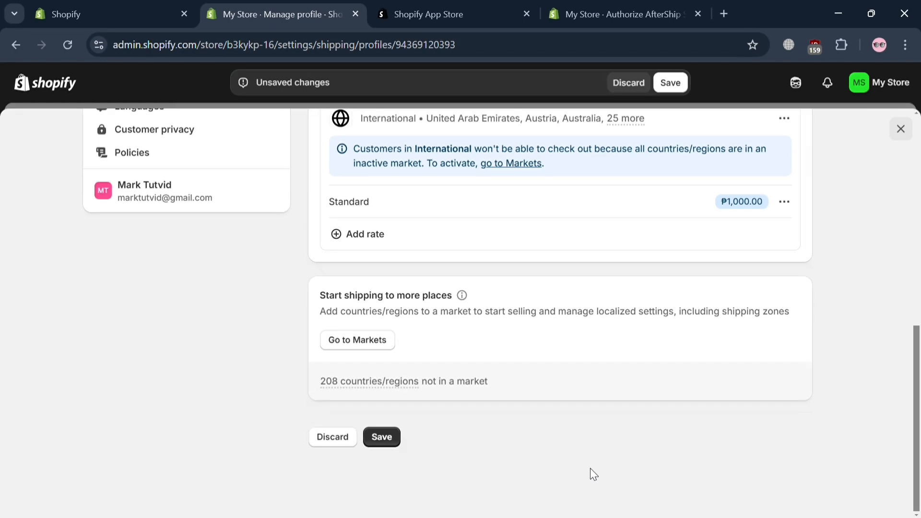
mouse_move(422, 384)
scroll(577, 346, up, 10)
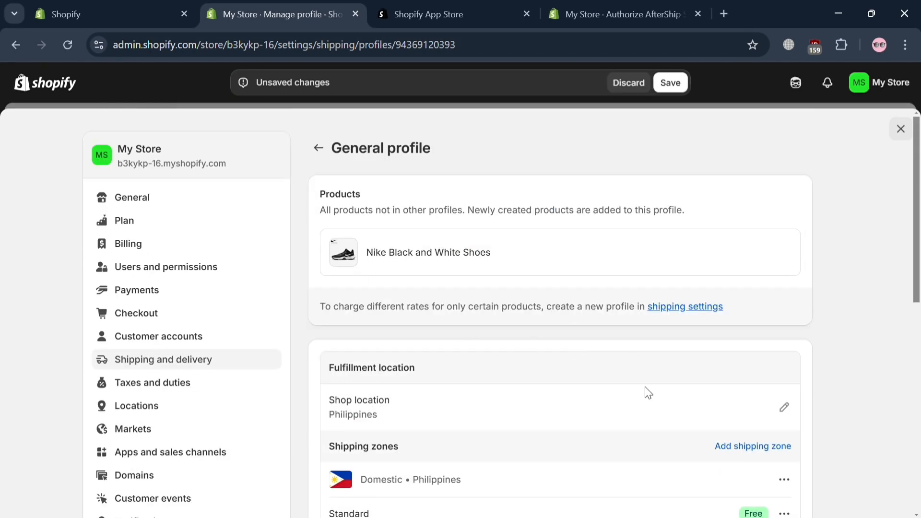
scroll(643, 390, down, 3)
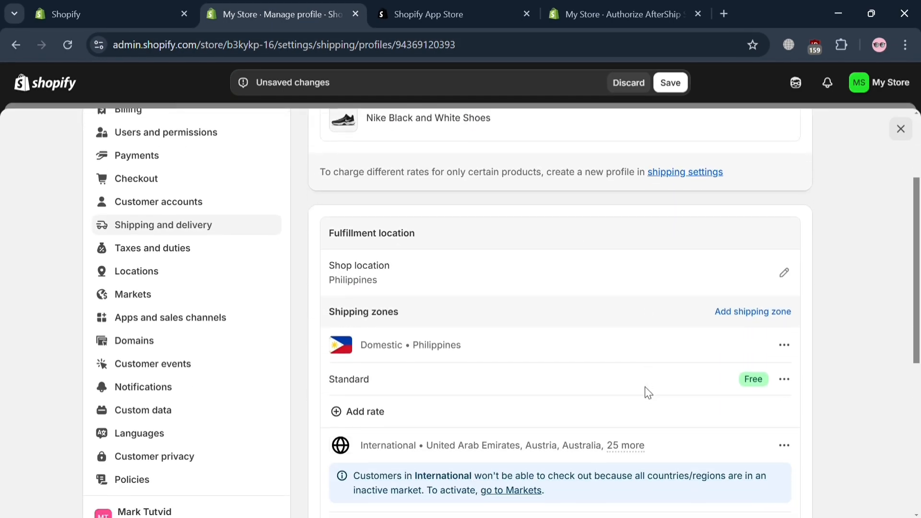
click(365, 407)
click(336, 160)
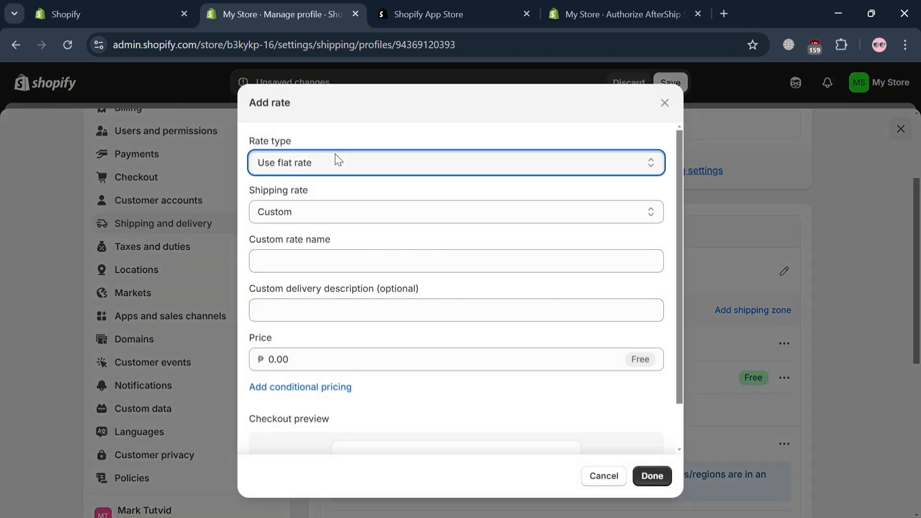
click(383, 203)
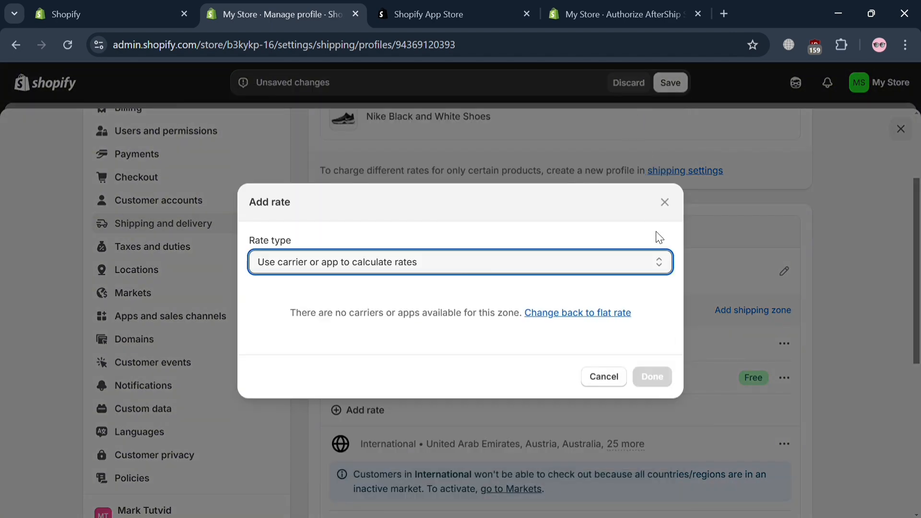
click(621, 315)
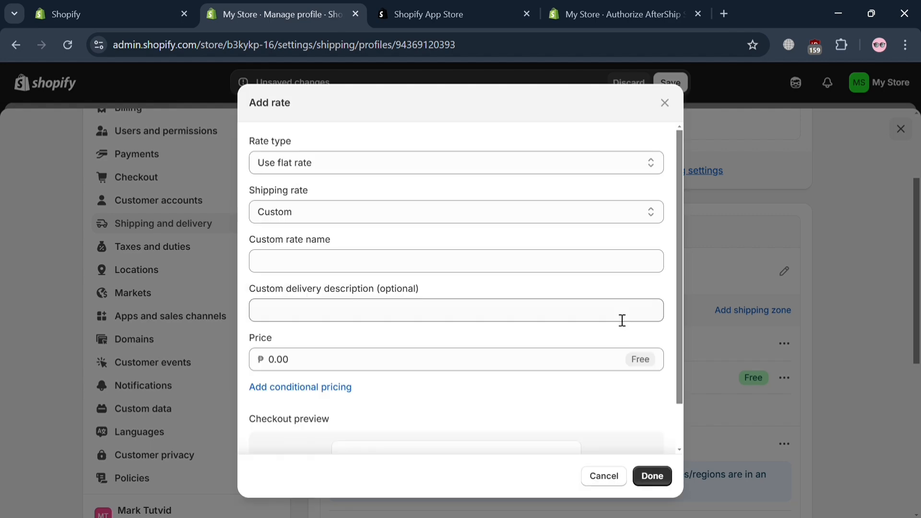
click(666, 105)
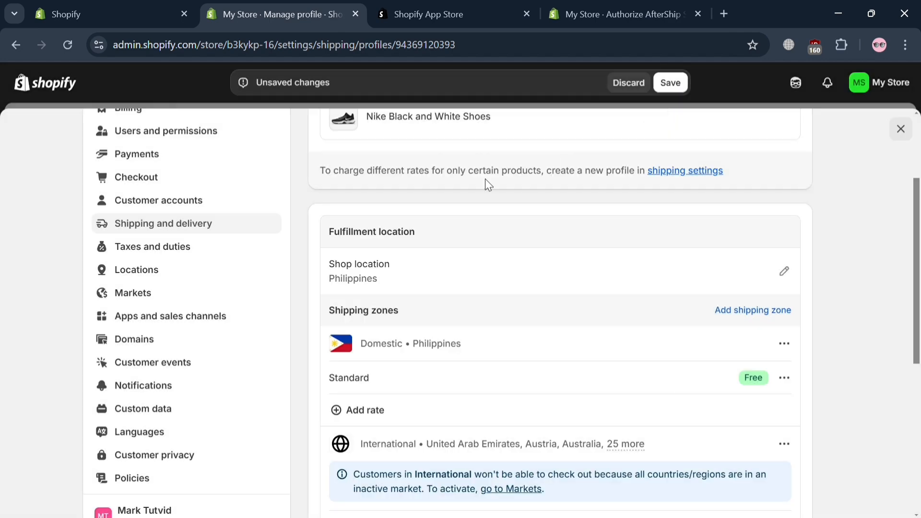
Save the general profile's rate changes and return to the Shipping and delivery settings.
scroll(484, 178, up, 3)
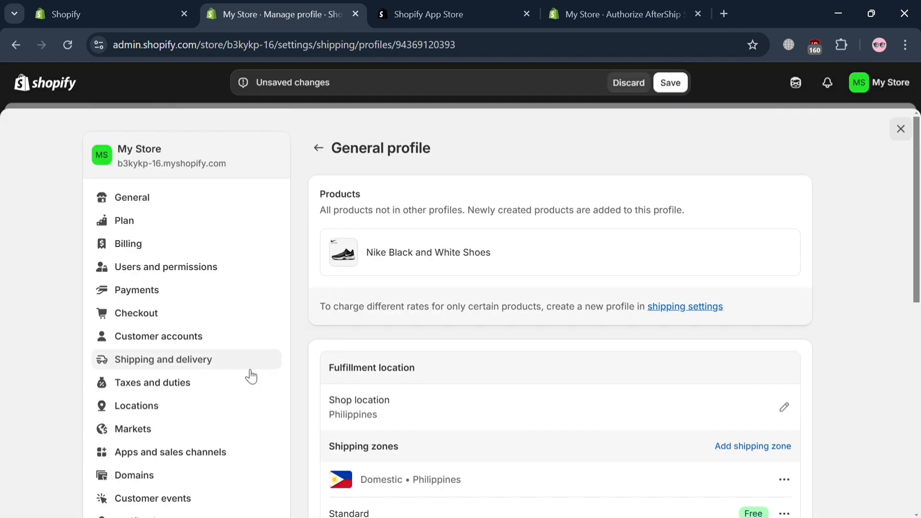
click(318, 148)
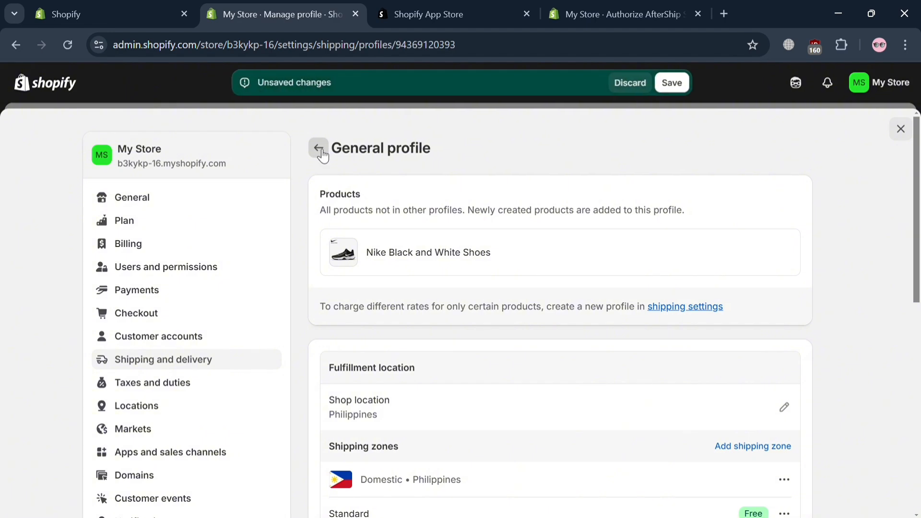
click(664, 85)
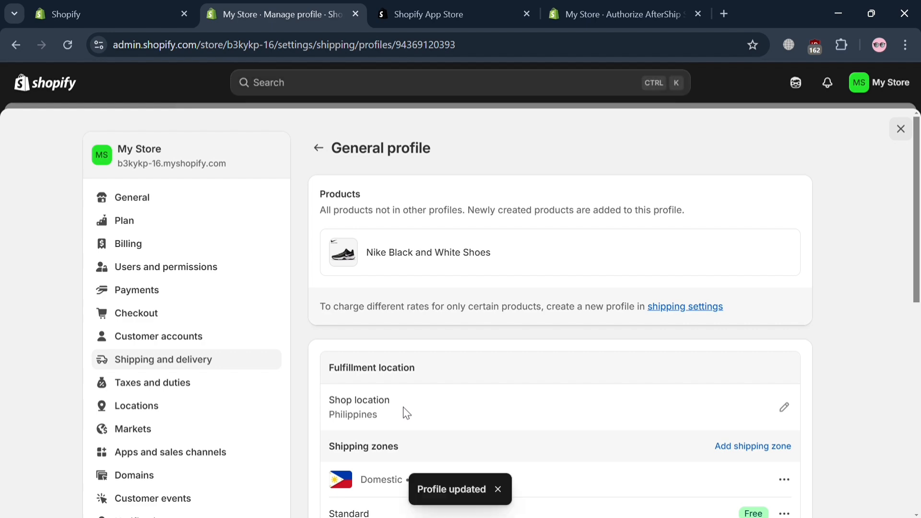
click(319, 149)
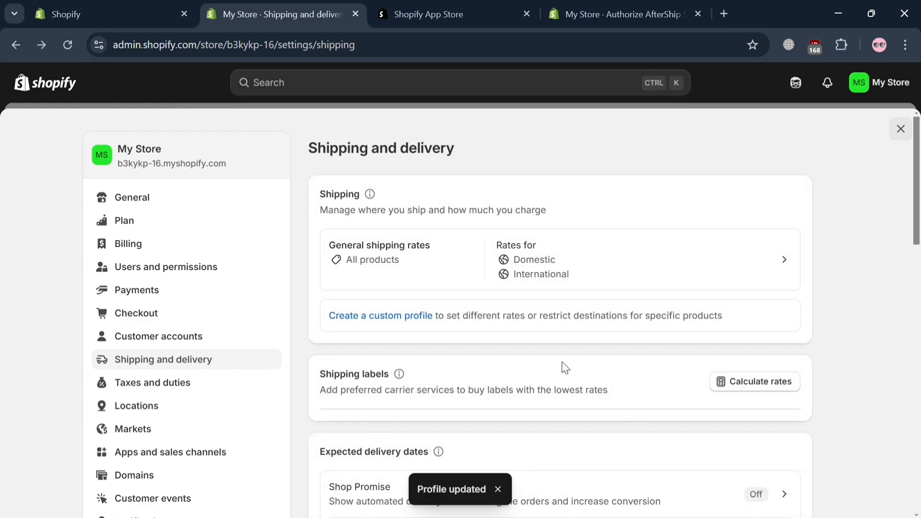
Check which delivery customization templates can be added to the store, and close the template selection.
scroll(561, 366, down, 10)
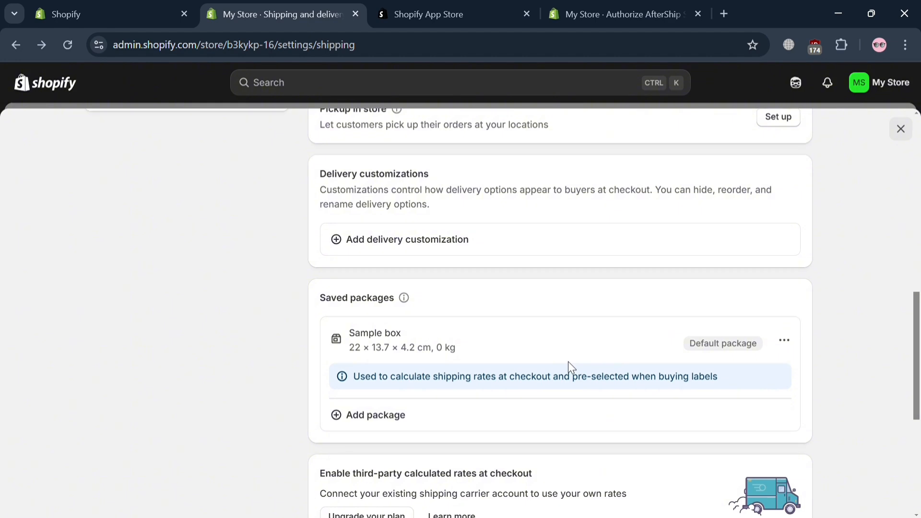
click(375, 252)
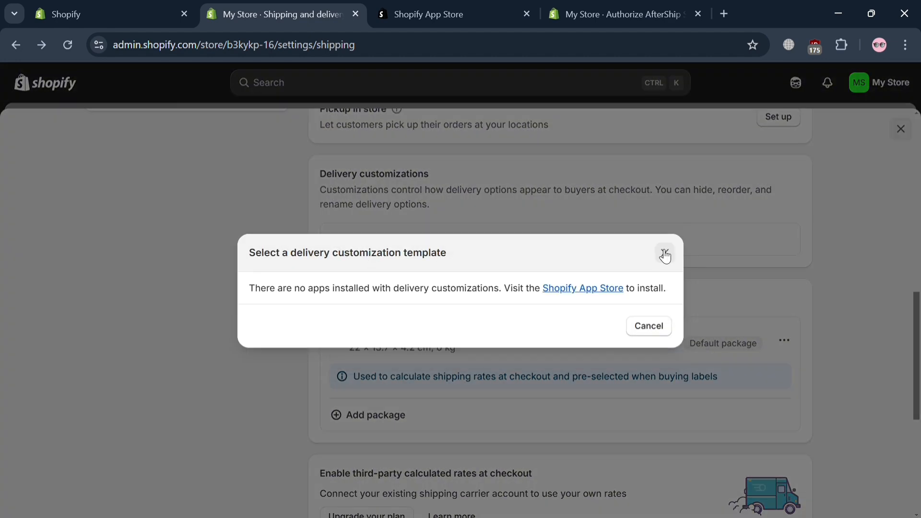
click(664, 254)
scroll(665, 257, up, 10)
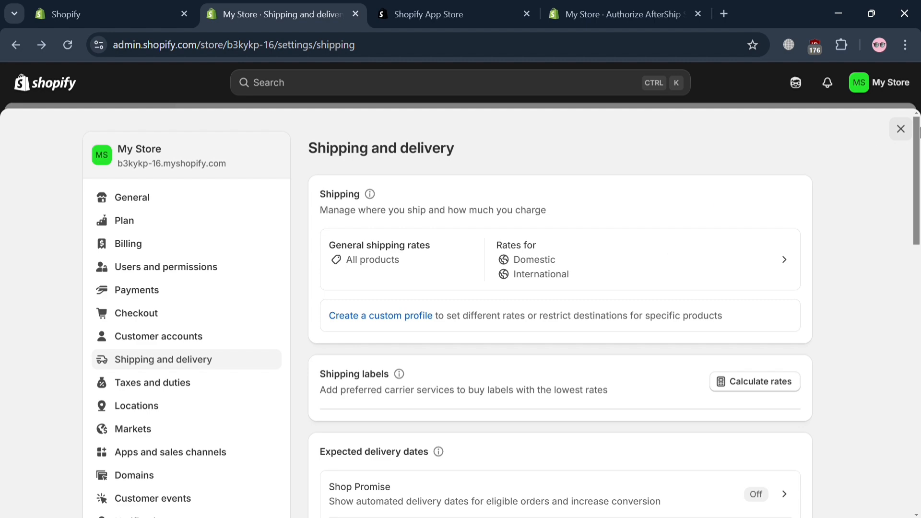
Close the settings and look through the recommended apps for the store.
click(901, 139)
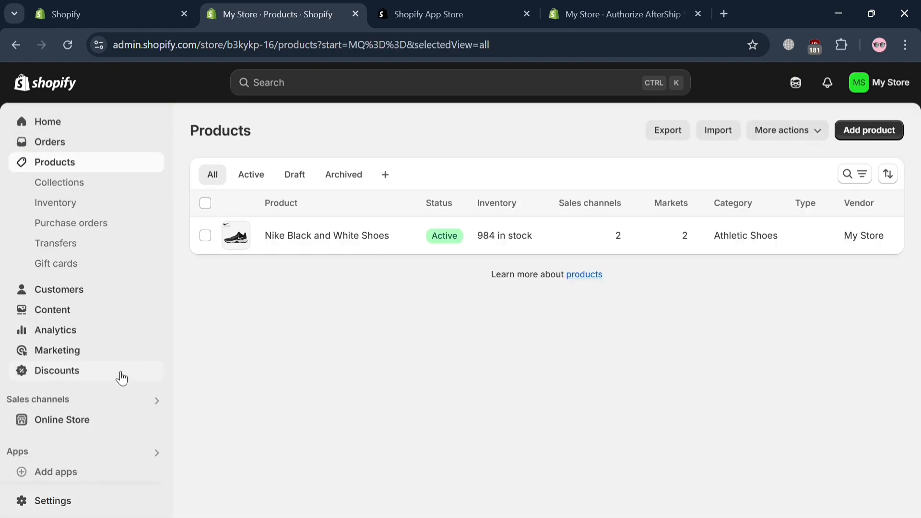
scroll(88, 431, down, 1)
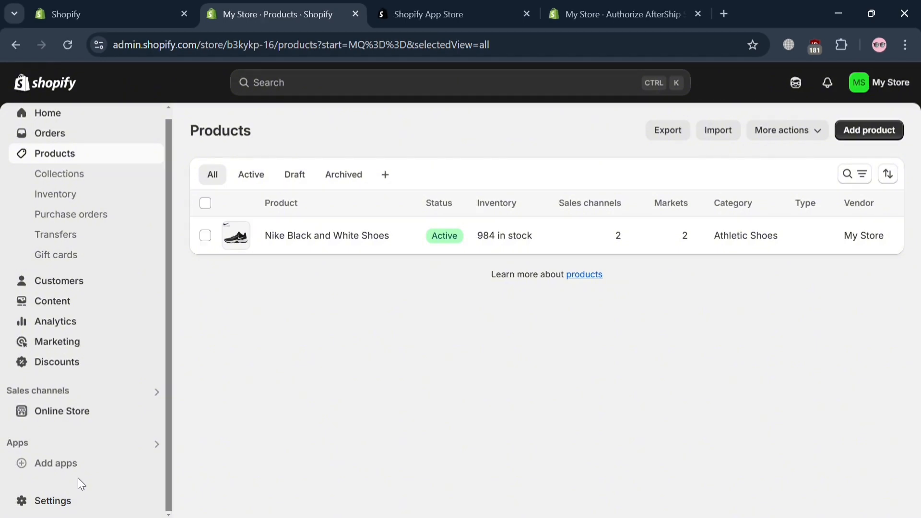
click(75, 463)
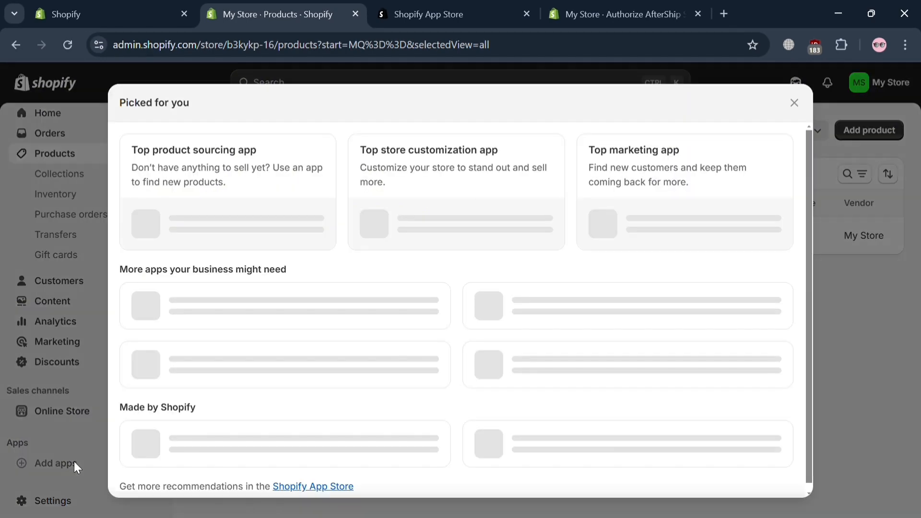
scroll(409, 373, down, 3)
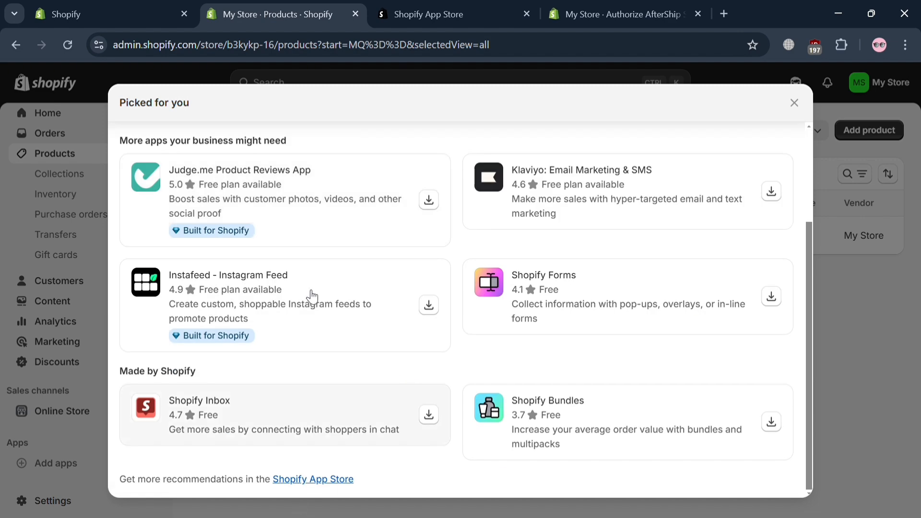
Switch to the Shopify App Store and search for "aftership" using the suggested term.
click(436, 5)
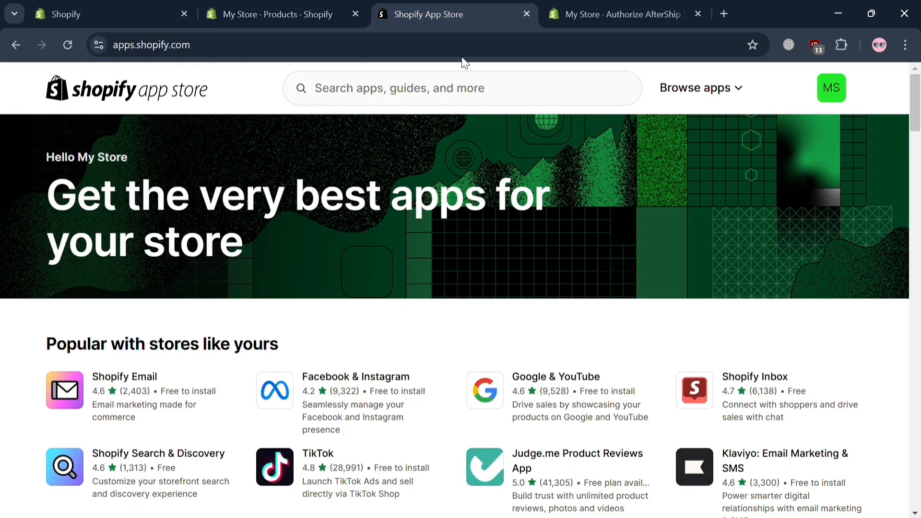
click(491, 88)
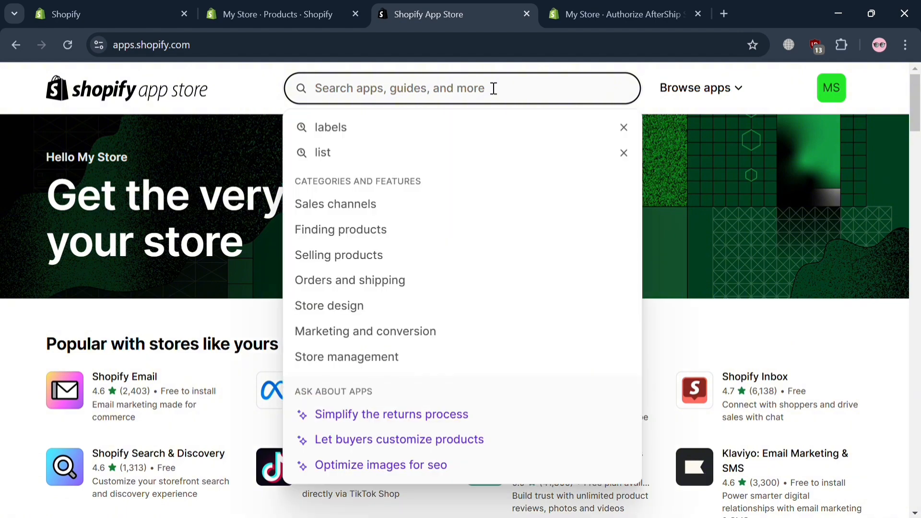
text(after)
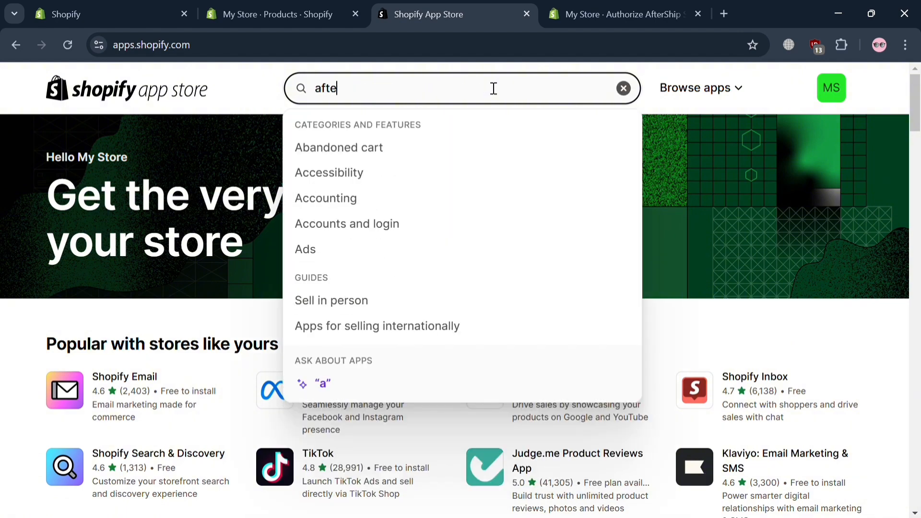
key(Down)
key(Down)
key(Down)
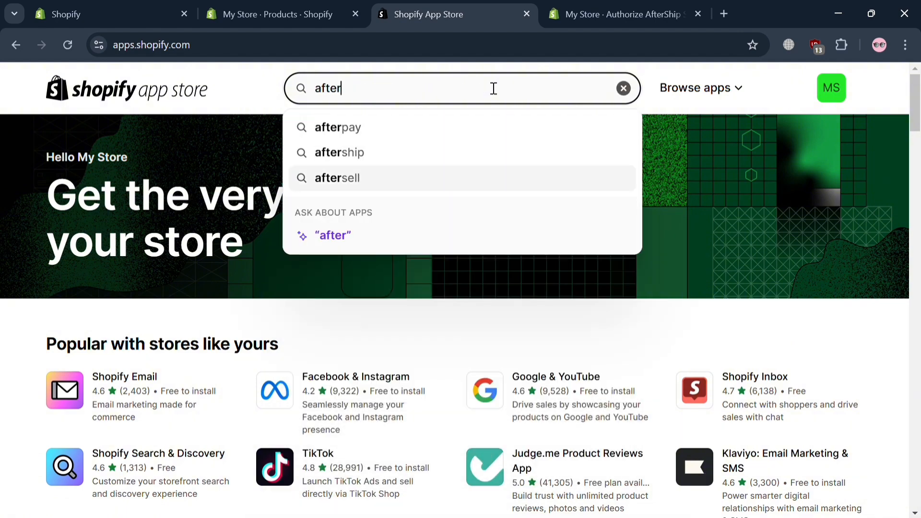
key(Up)
key(Return)
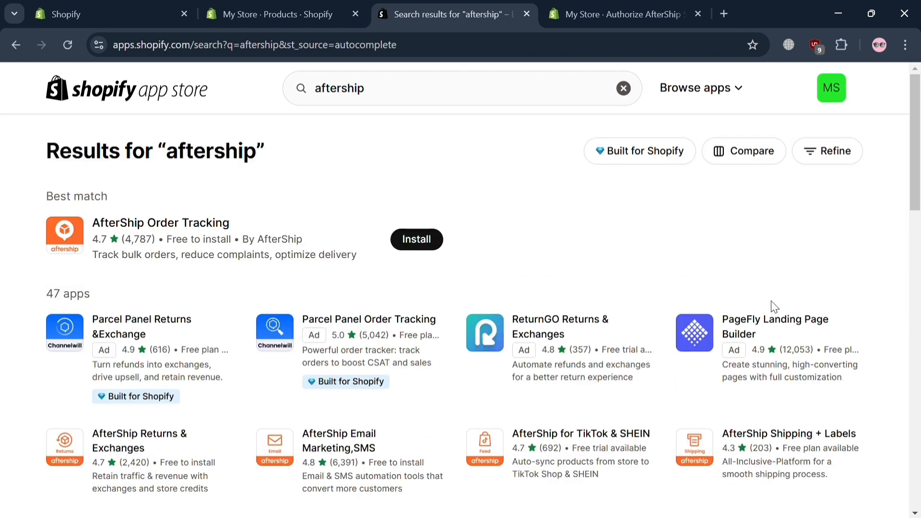
Open the AfterShip Shipping + Labels listing from the search results and read through its description.
scroll(824, 424, down, 1)
scroll(825, 423, down, 1)
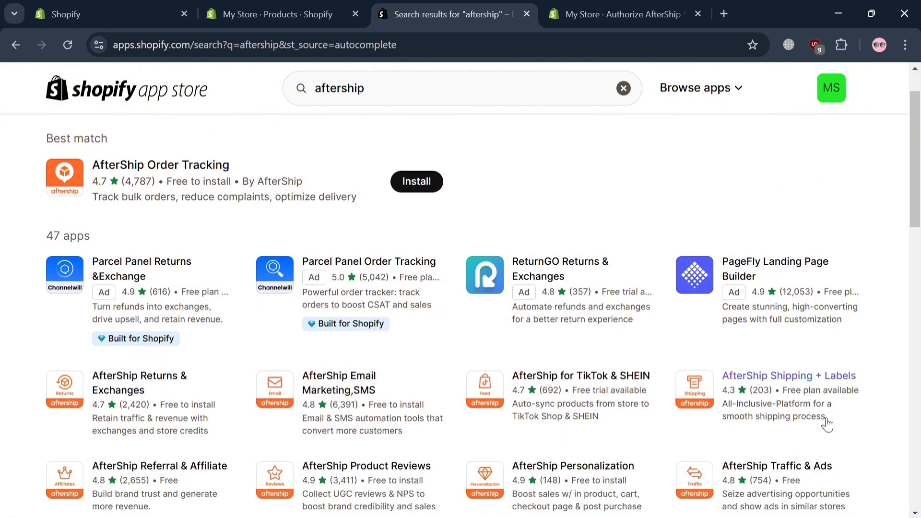
click(721, 388)
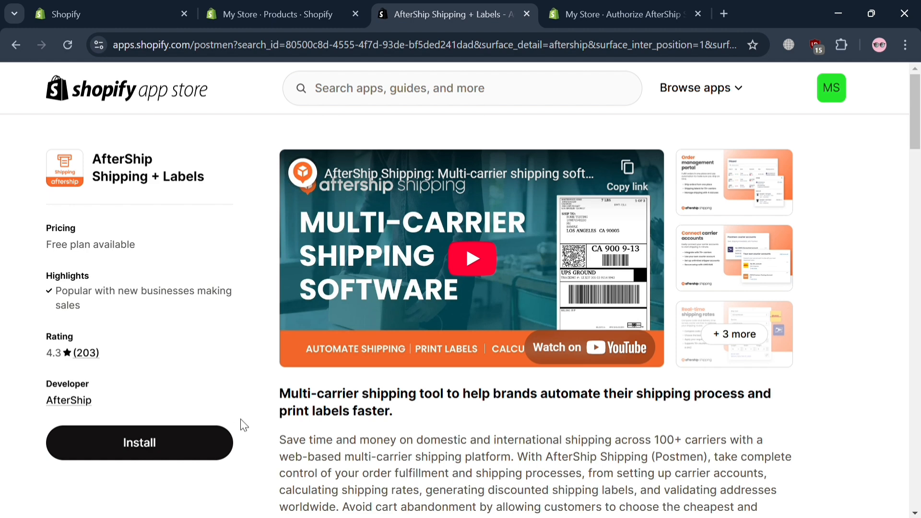
scroll(241, 419, down, 4)
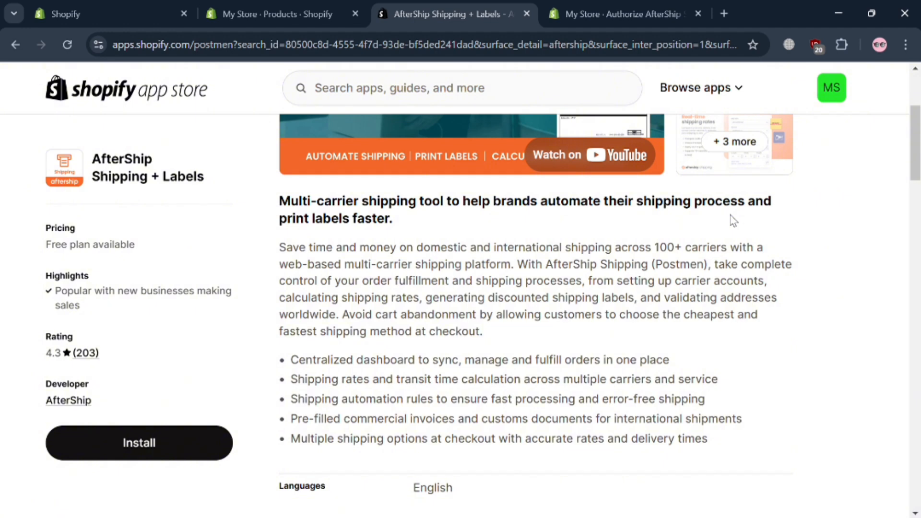
scroll(761, 221, down, 4)
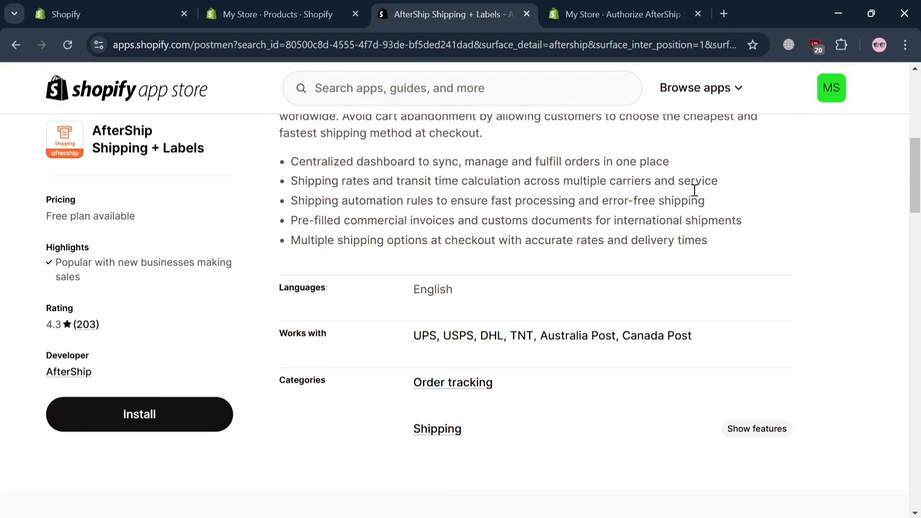
scroll(733, 210, up, 8)
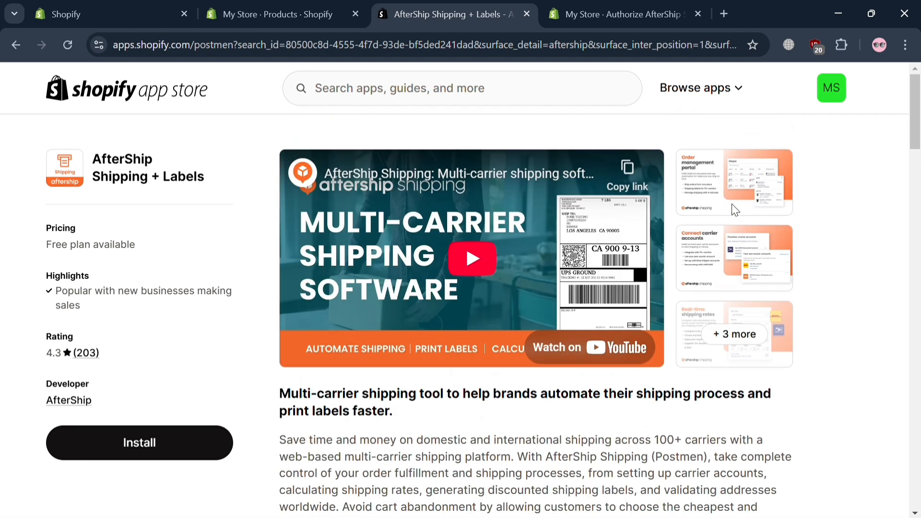
View the listing's gallery images from the order management portal to real-time shipping rates, and close the gallery.
click(718, 180)
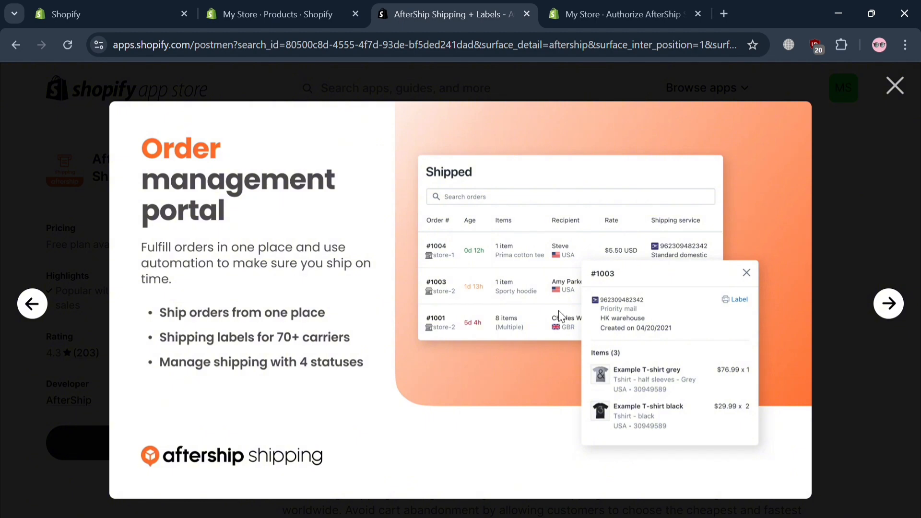
key(Right)
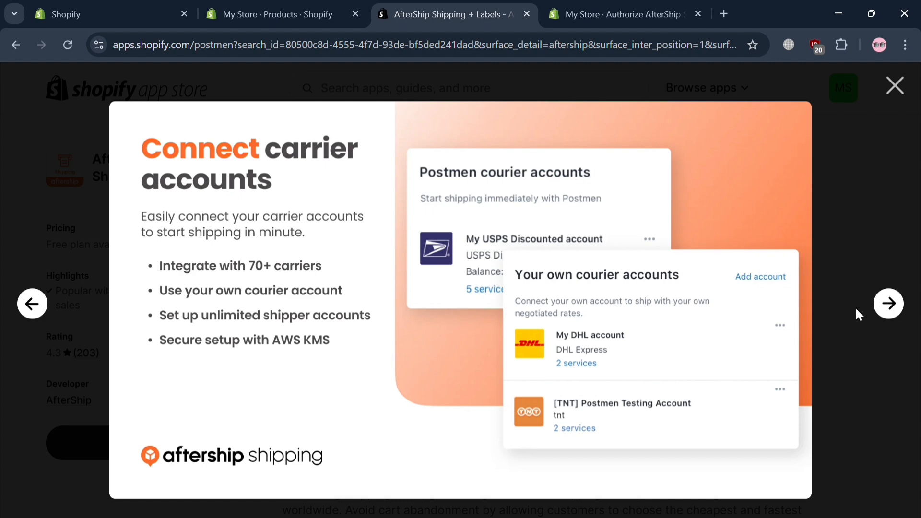
click(894, 304)
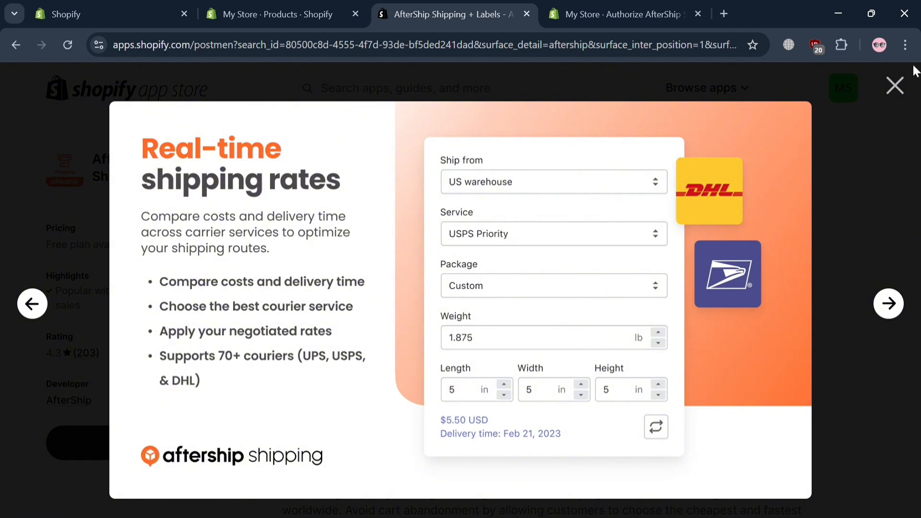
click(905, 90)
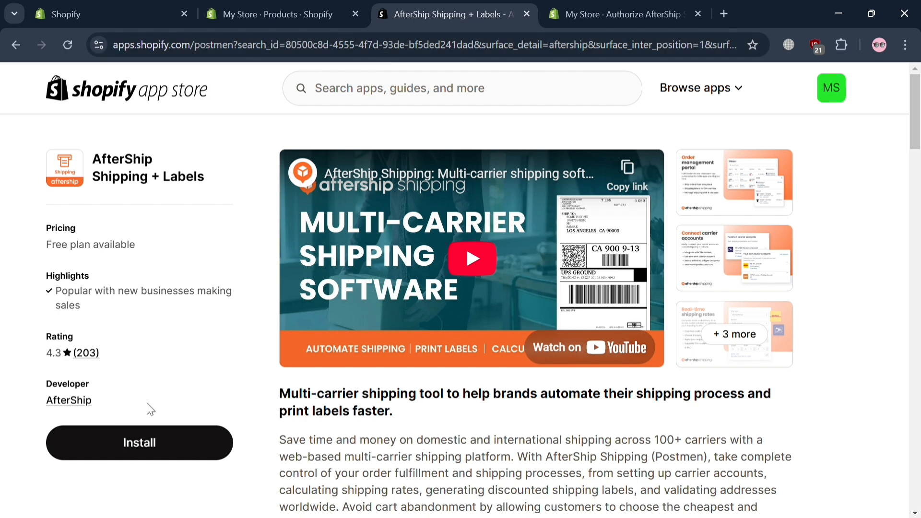
Install AfterShip Shipping + Labels by approving its access on the already open authorization page, closing the duplicate loading page.
click(166, 439)
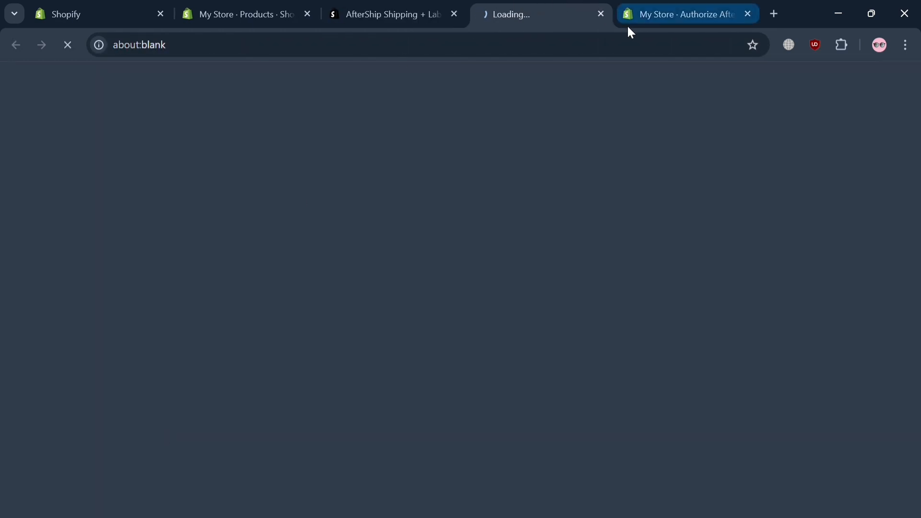
click(654, 20)
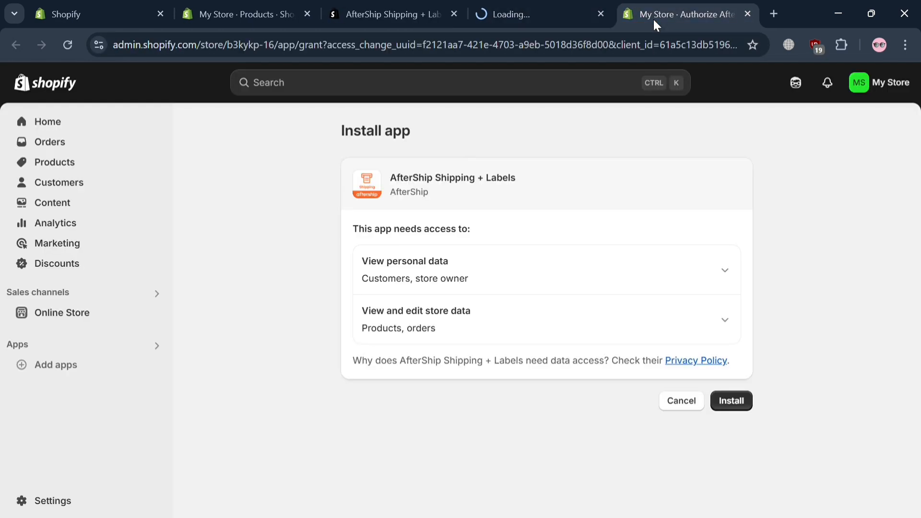
click(602, 14)
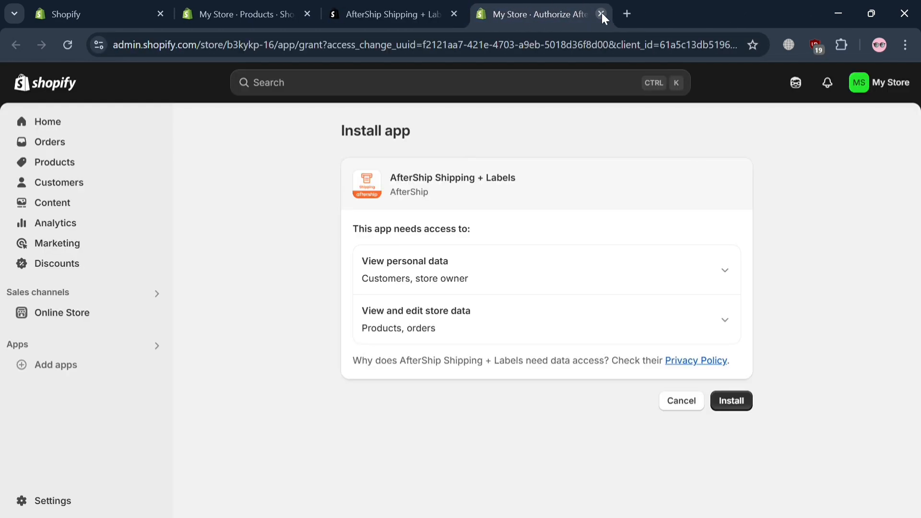
click(740, 403)
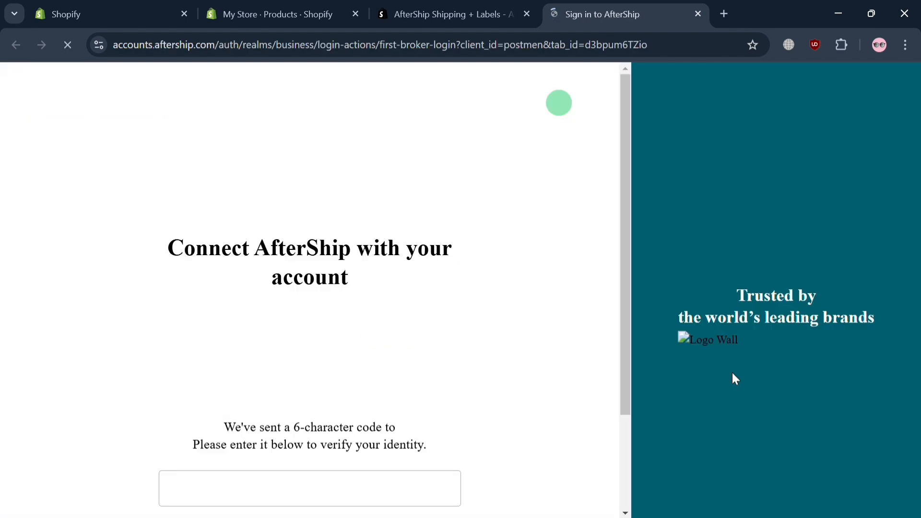
Copy the verification code from the AfterShip email in Gmail, enter it on the AfterShip sign-in page and log in.
scroll(433, 365, down, 4)
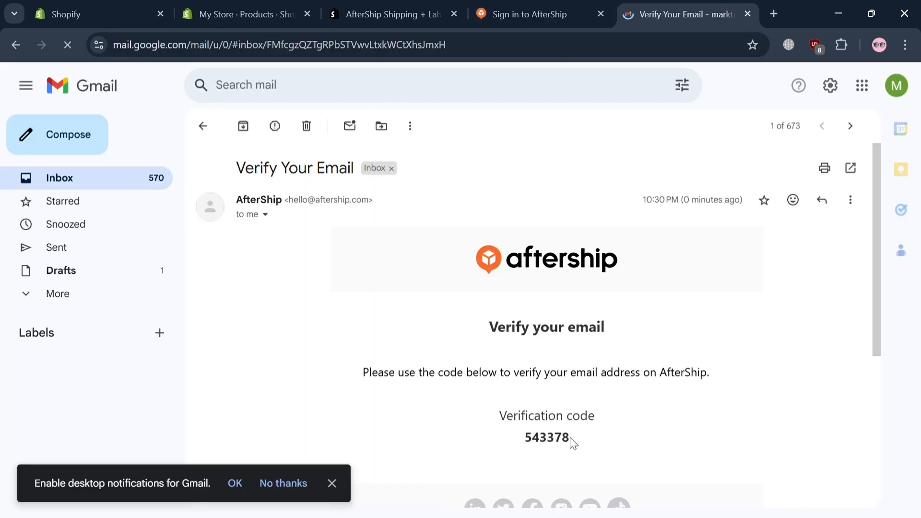
double_click(559, 445)
key(ctrl+c)
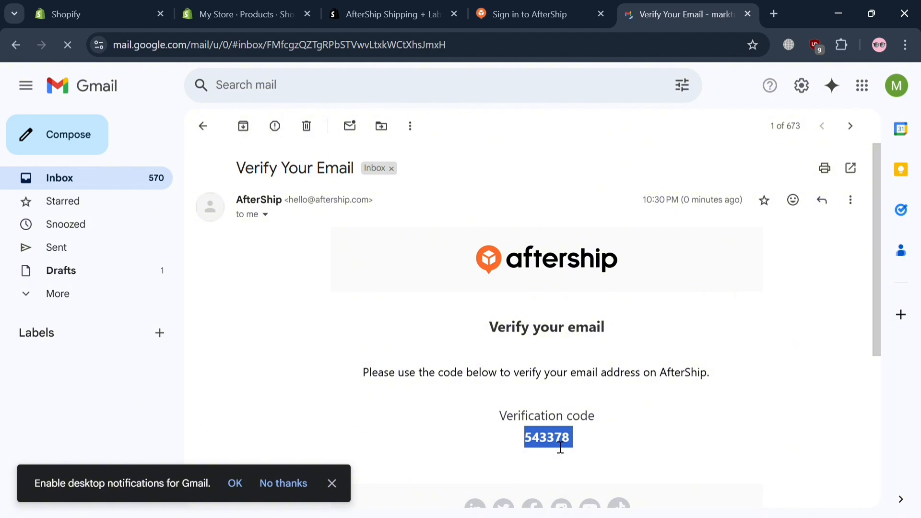
click(530, 15)
click(392, 373)
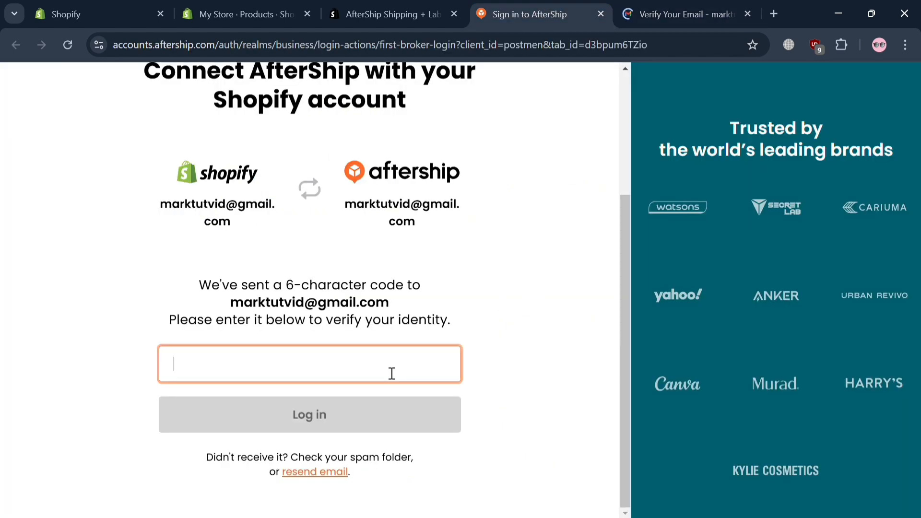
key(ctrl+v)
click(434, 414)
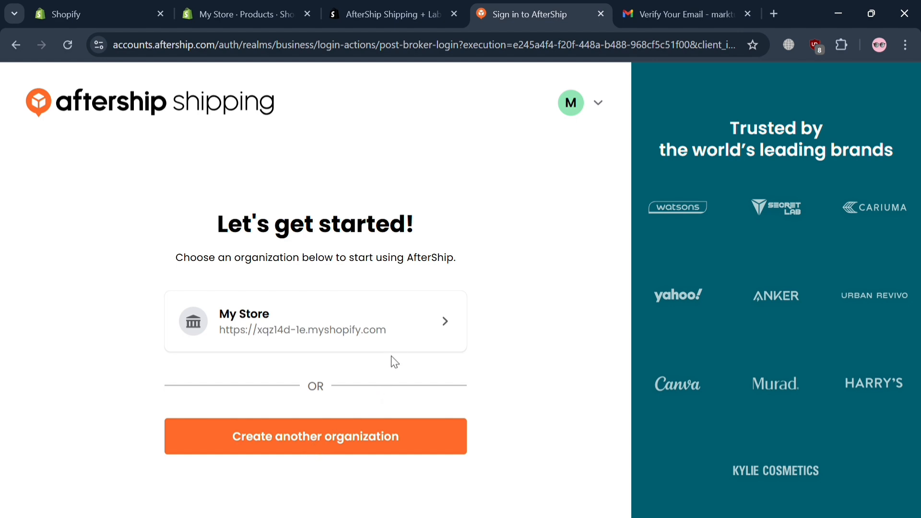
Choose the My Store organization, fill in the ship-from name, phone number and address, and start the free trial.
click(397, 335)
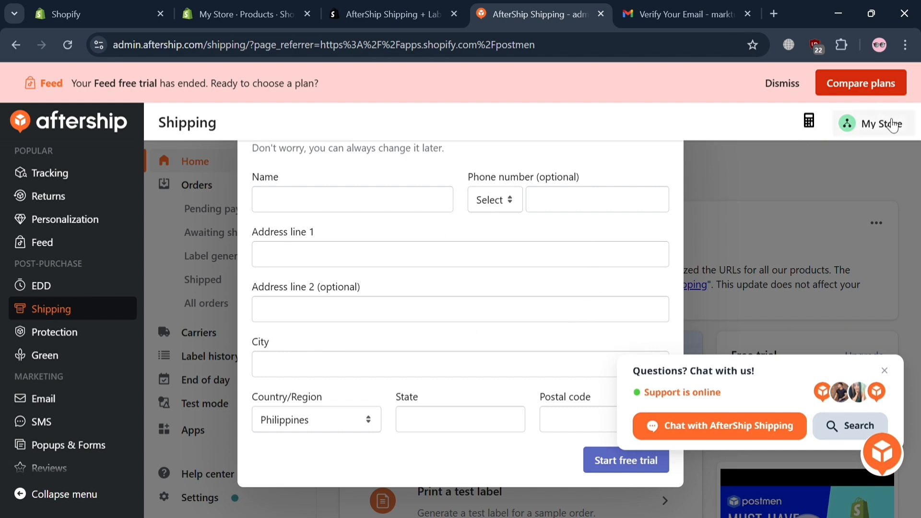
click(782, 84)
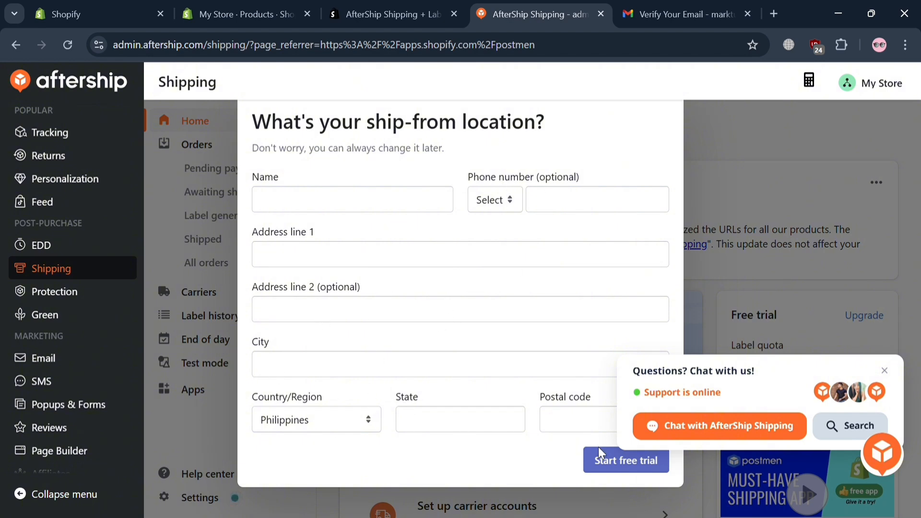
click(884, 371)
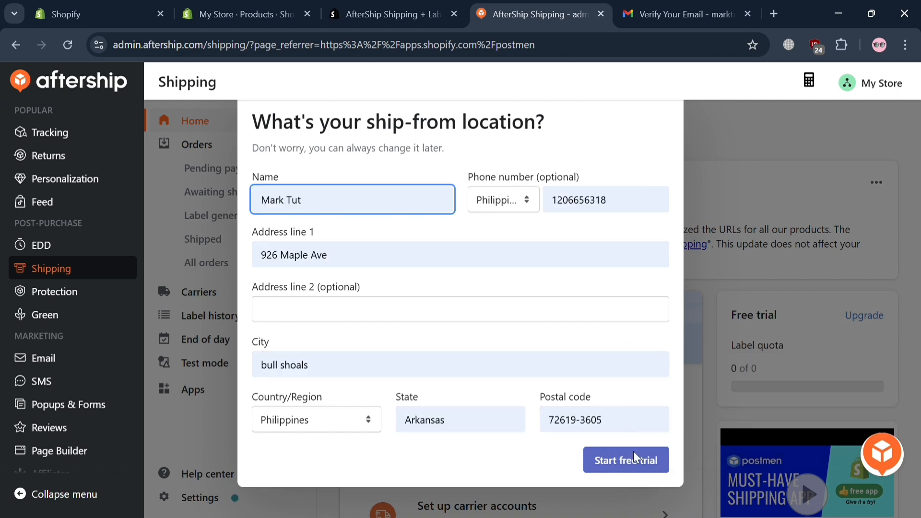
click(633, 456)
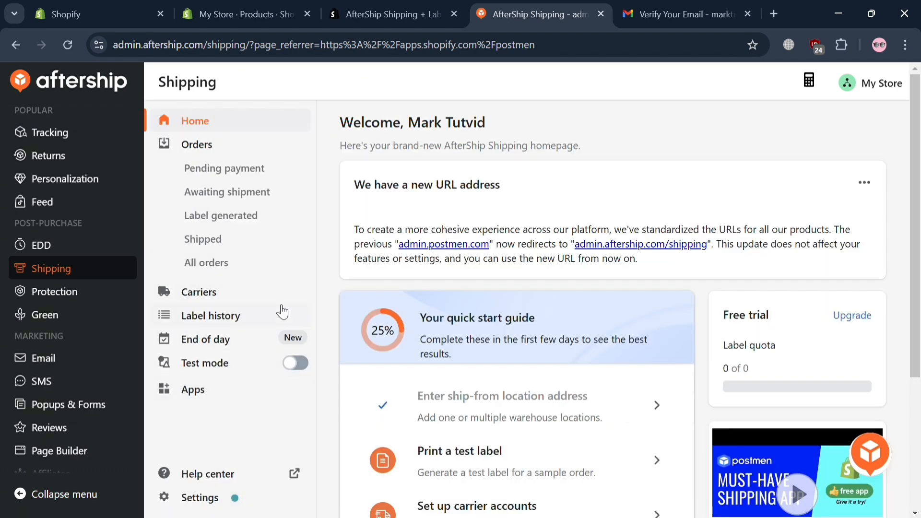
mouse_move(64, 163)
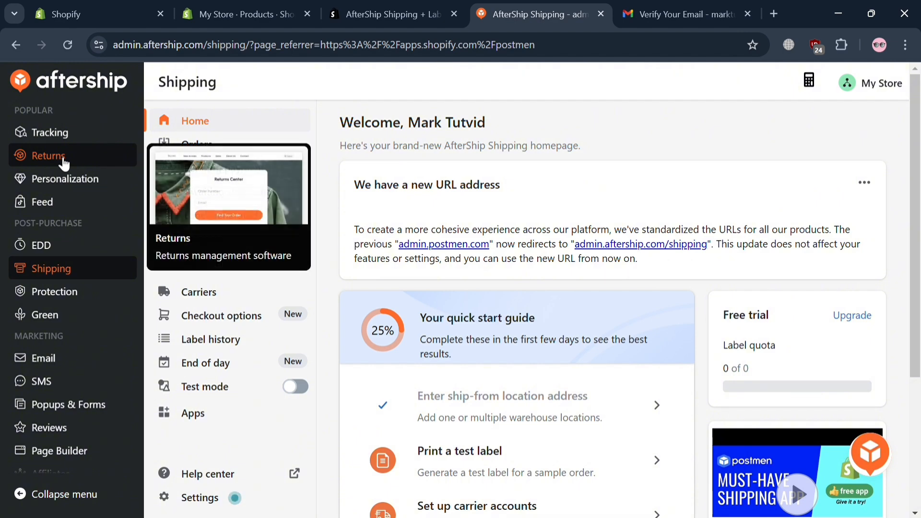
click(50, 134)
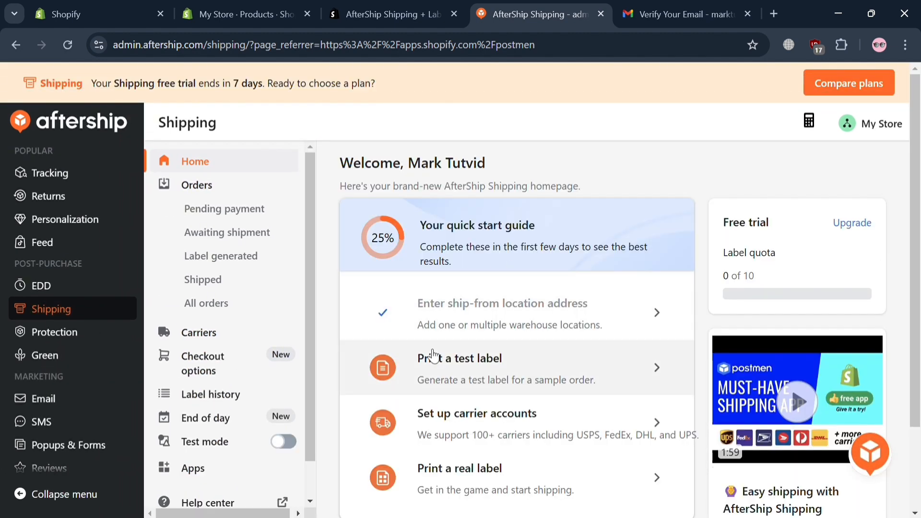
Open the carrier accounts setup from the quick start guide and look through the recommended carrier accounts.
scroll(433, 356, down, 2)
click(644, 319)
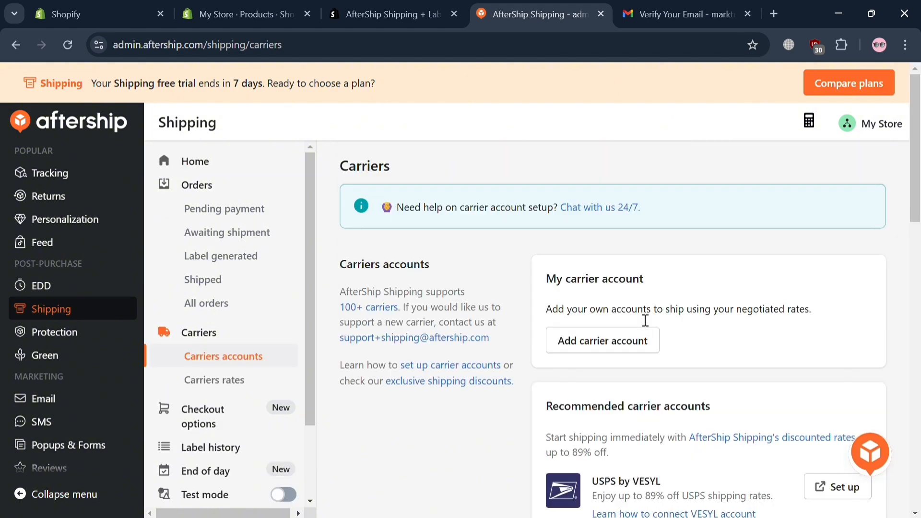
scroll(658, 357, down, 1)
scroll(655, 355, down, 6)
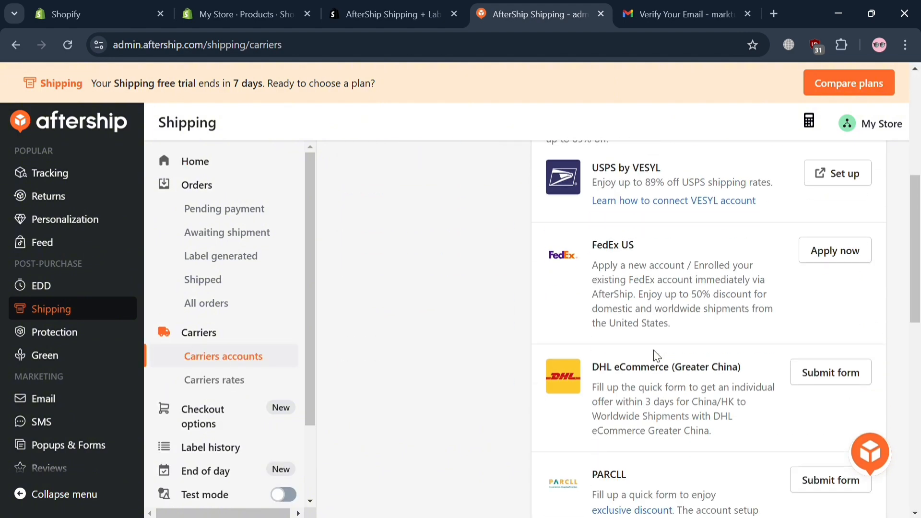
scroll(828, 430, down, 8)
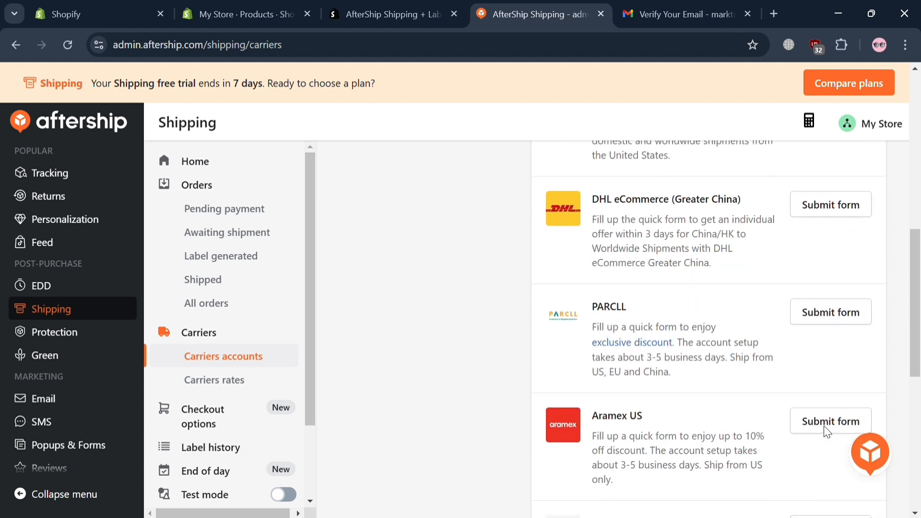
scroll(829, 433, down, 3)
scroll(824, 431, up, 14)
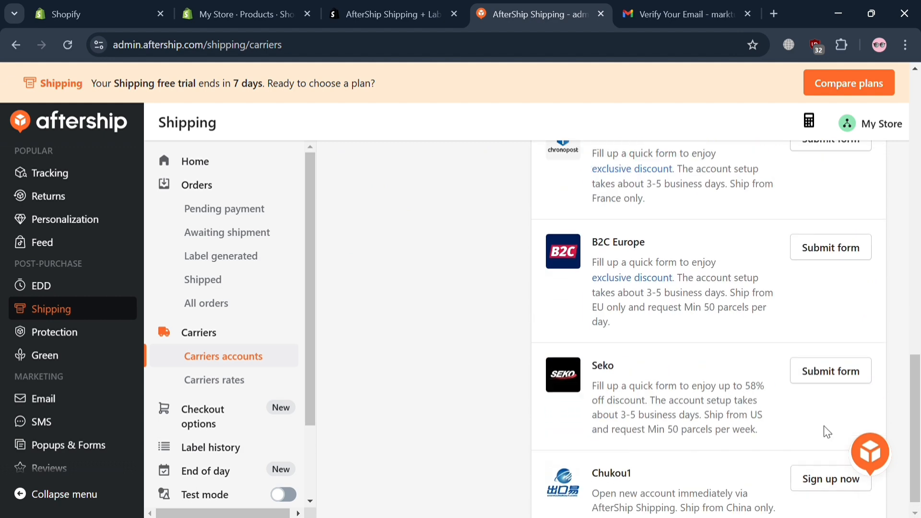
Switch to the Shopify admin, close the app recommendations, and review the store's Shipping and delivery settings down to the saved packages.
click(226, 9)
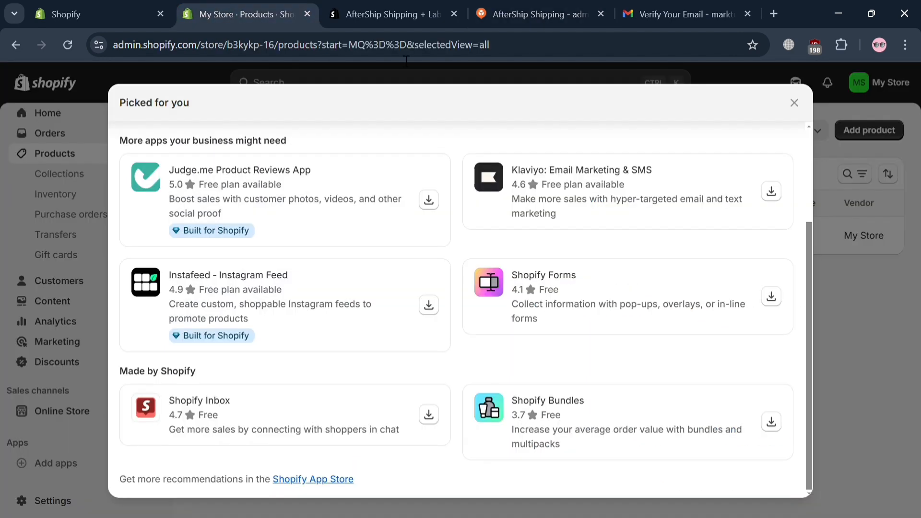
click(794, 103)
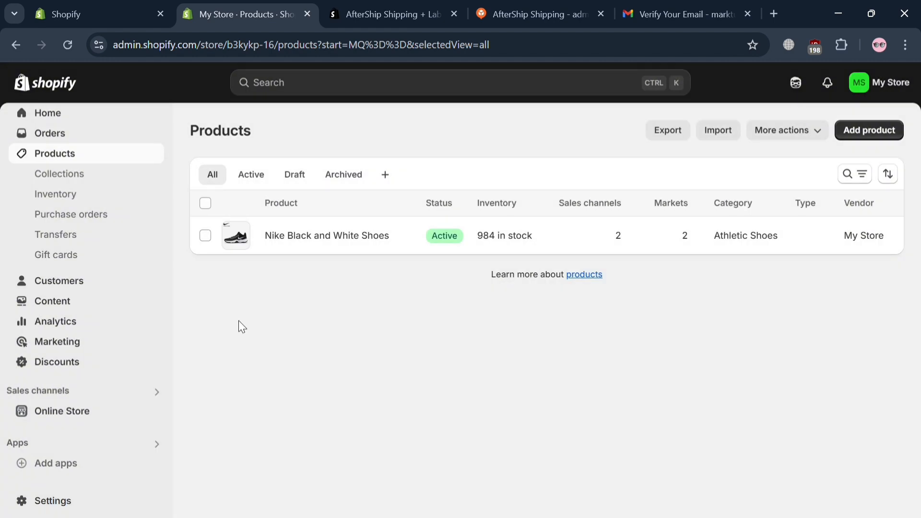
click(53, 501)
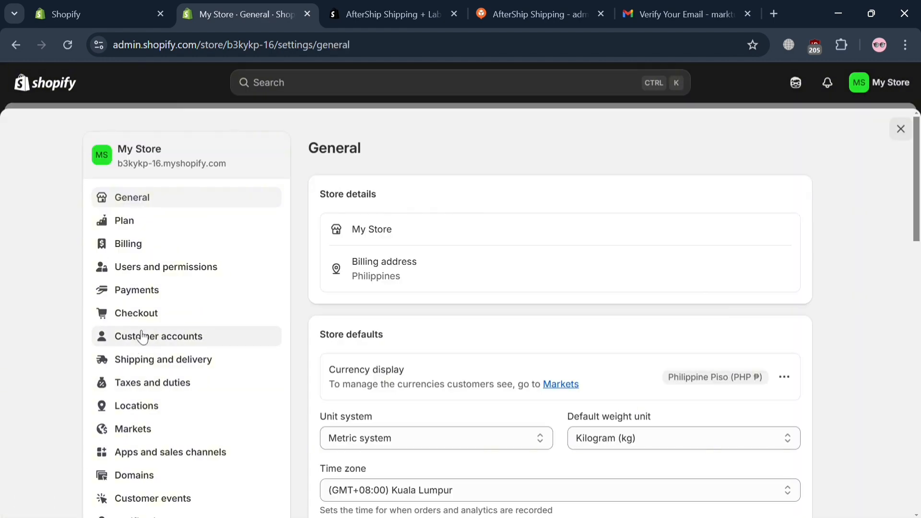
click(208, 364)
scroll(635, 353, down, 1)
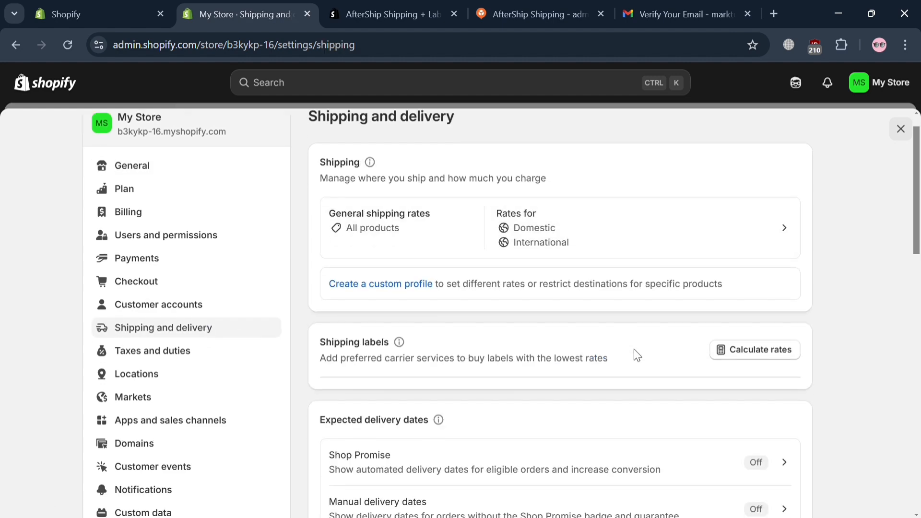
scroll(635, 355, down, 10)
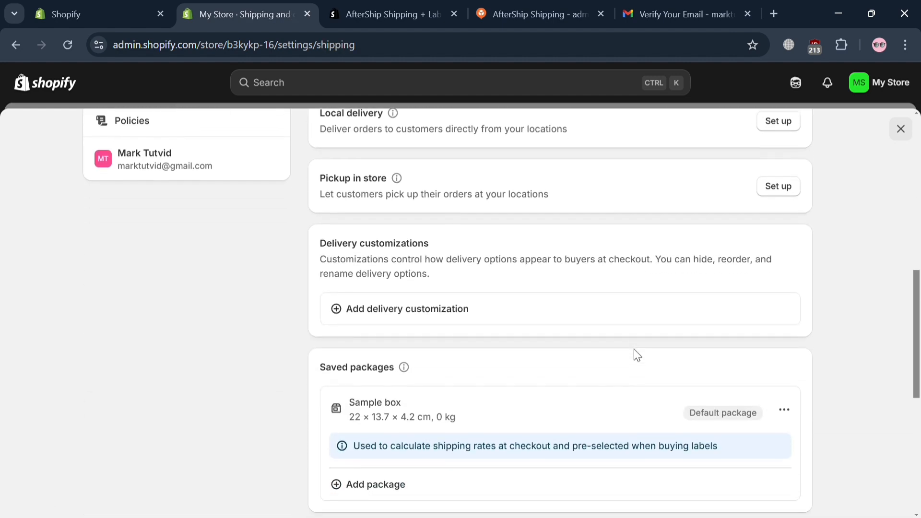
scroll(636, 355, down, 3)
scroll(636, 355, up, 10)
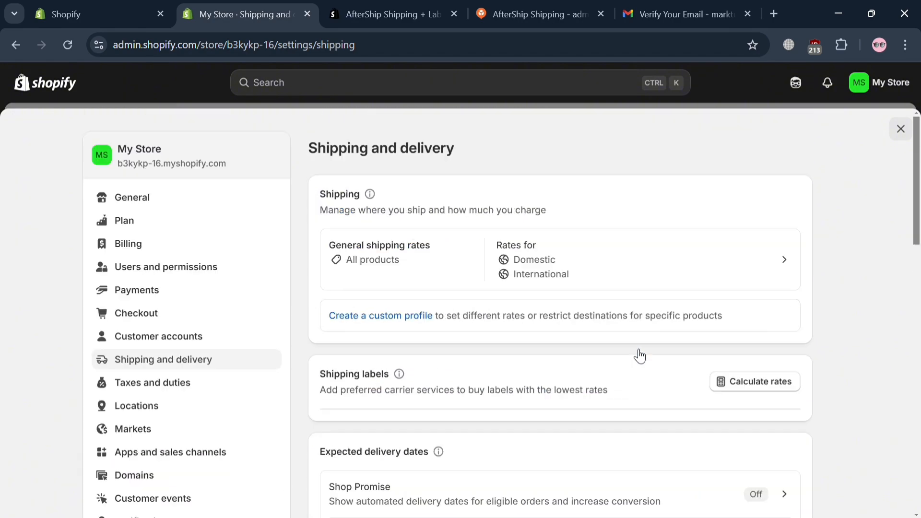
Return to AfterShip's Carriers page by way of the app's store listing and review the carrier account options again.
click(391, 13)
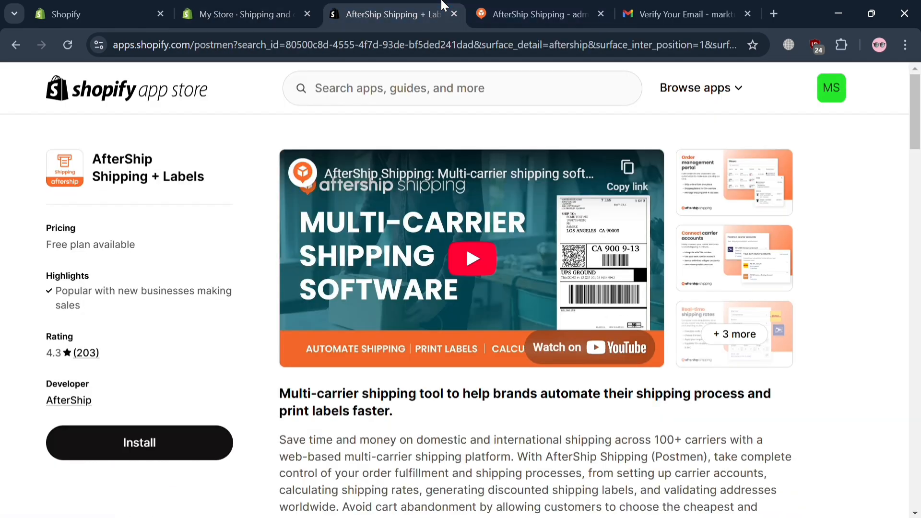
click(555, 7)
scroll(536, 234, down, 7)
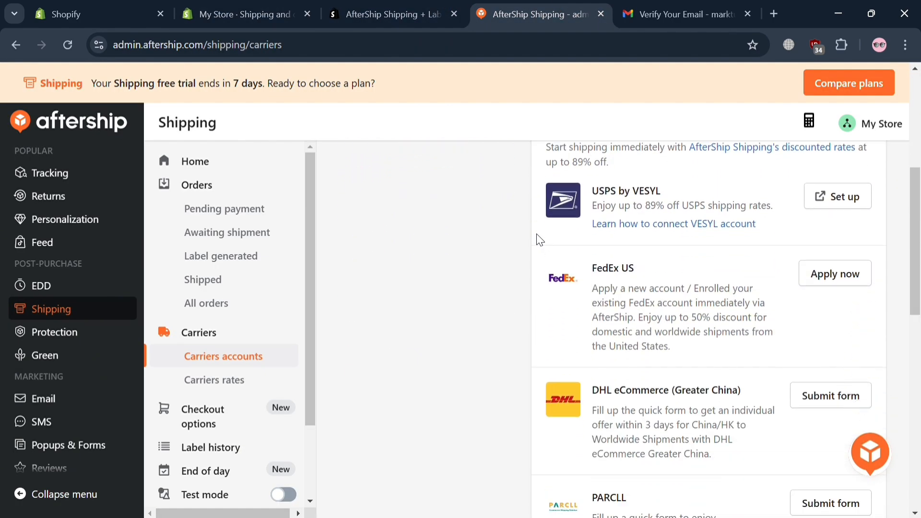
scroll(536, 234, up, 8)
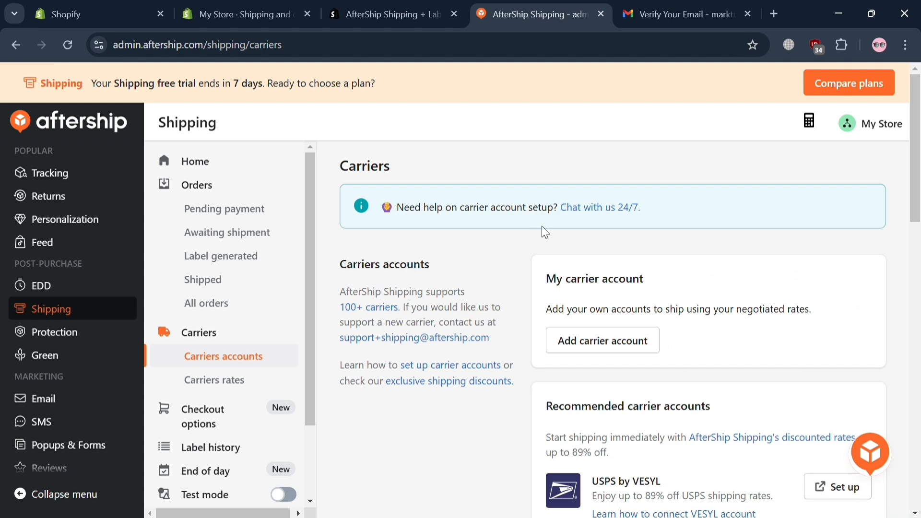